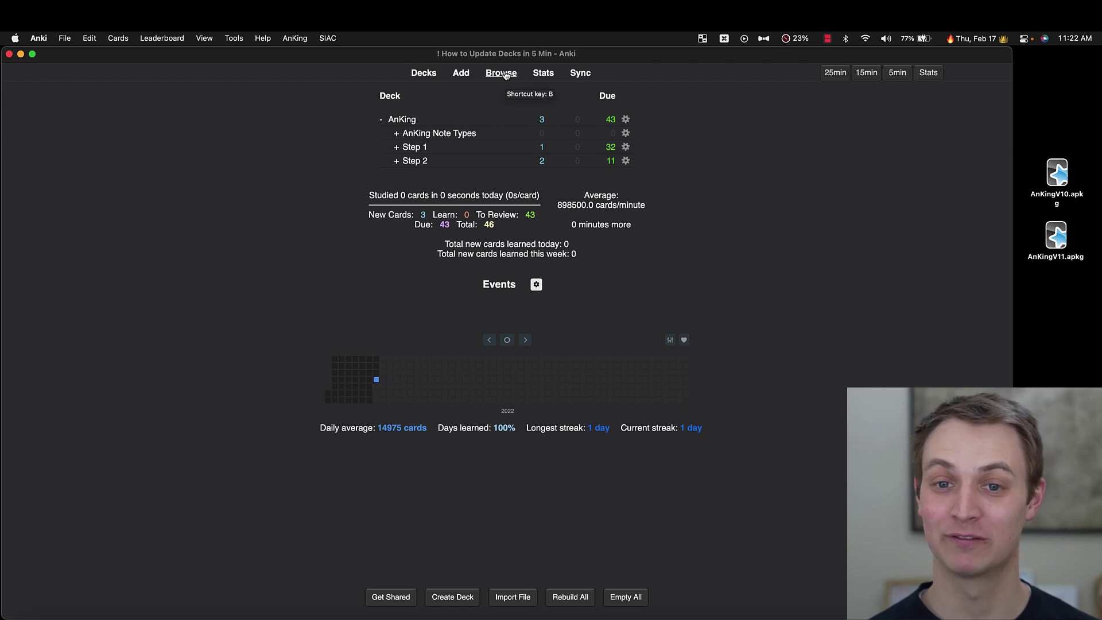
Step: In the browser, list the 28077 new cards and flag the top three red
left_click(501, 73)
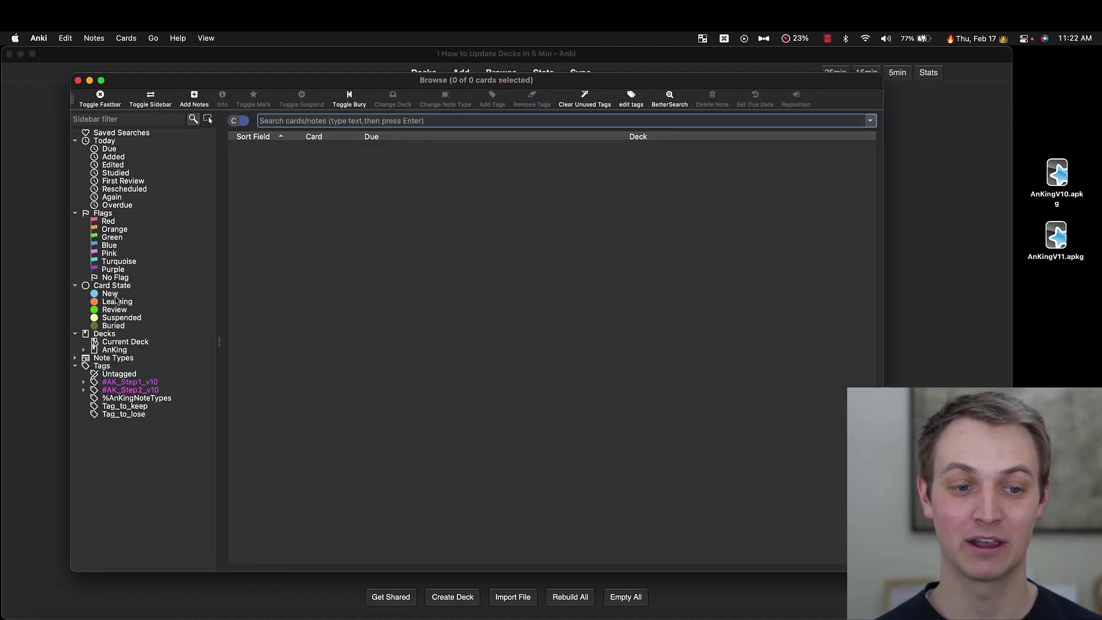
left_click(113, 294)
left_click(298, 175)
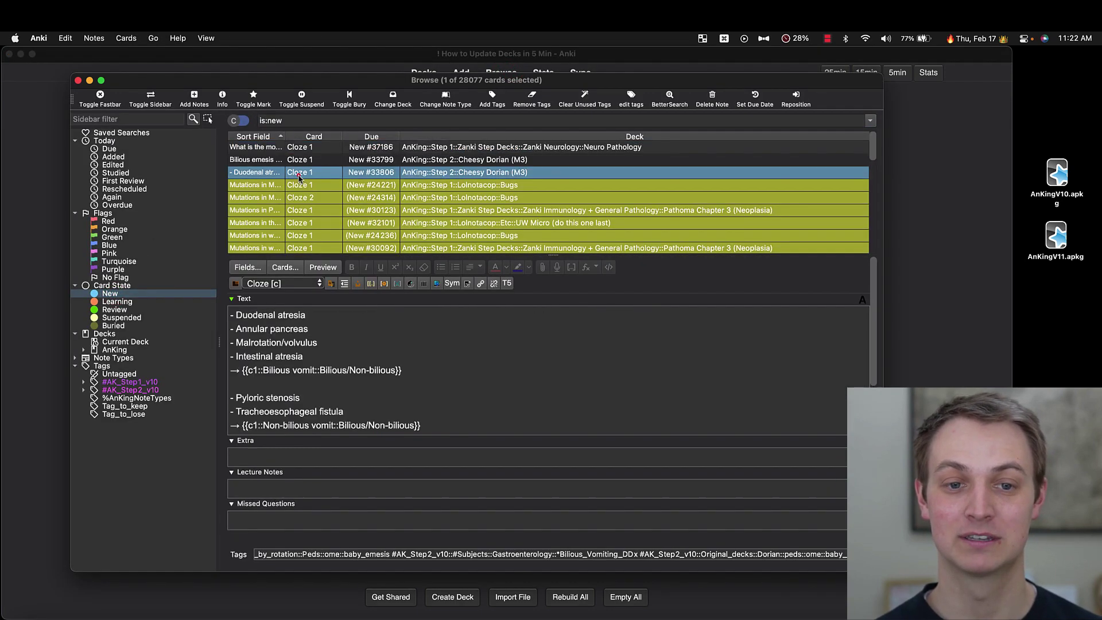
left_click(303, 147, "shift")
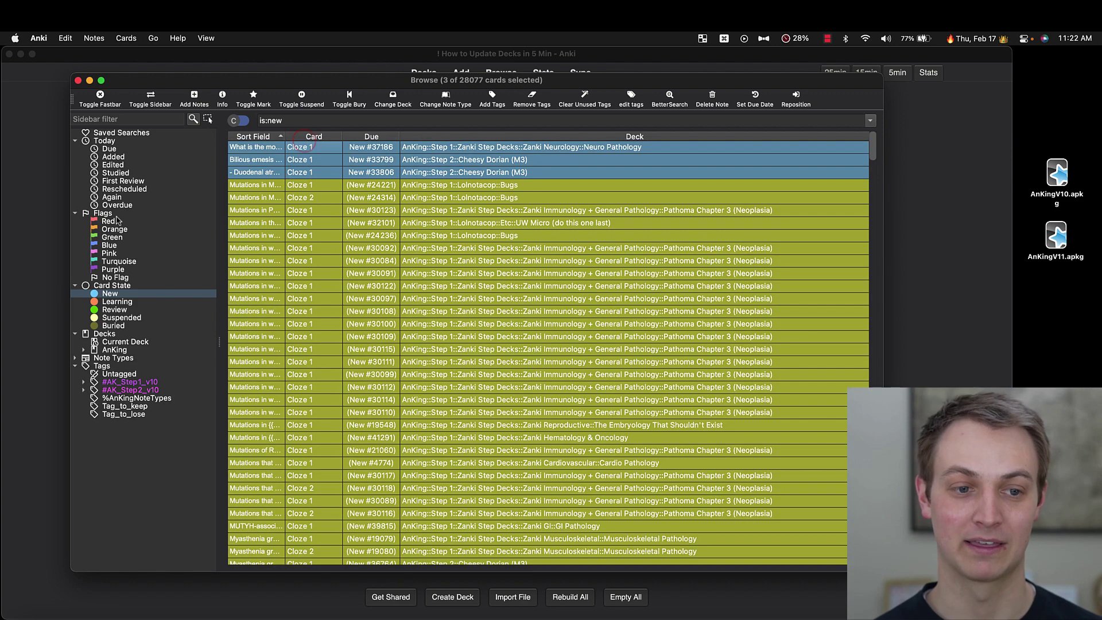
left_click(116, 220)
left_click(113, 294)
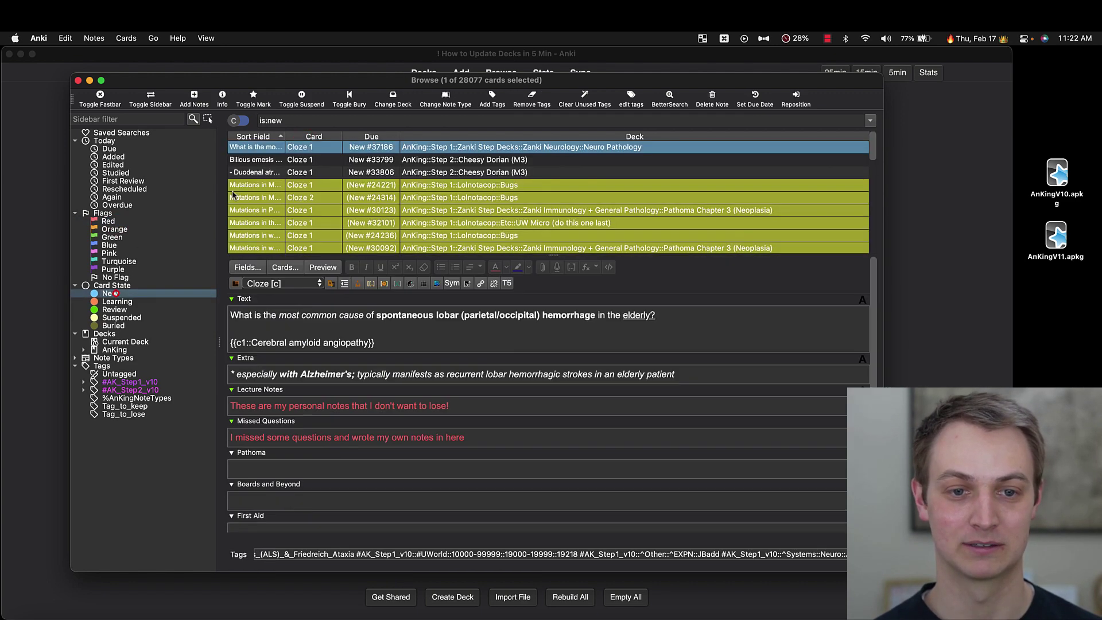
left_click(293, 171, "shift")
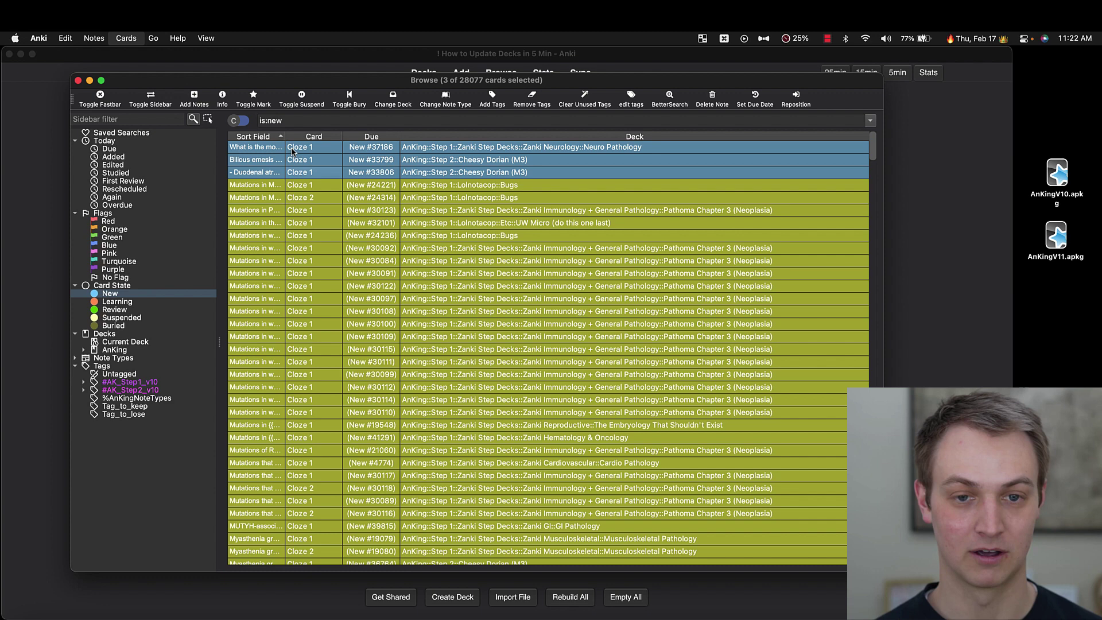
key("super+1")
left_click(321, 171)
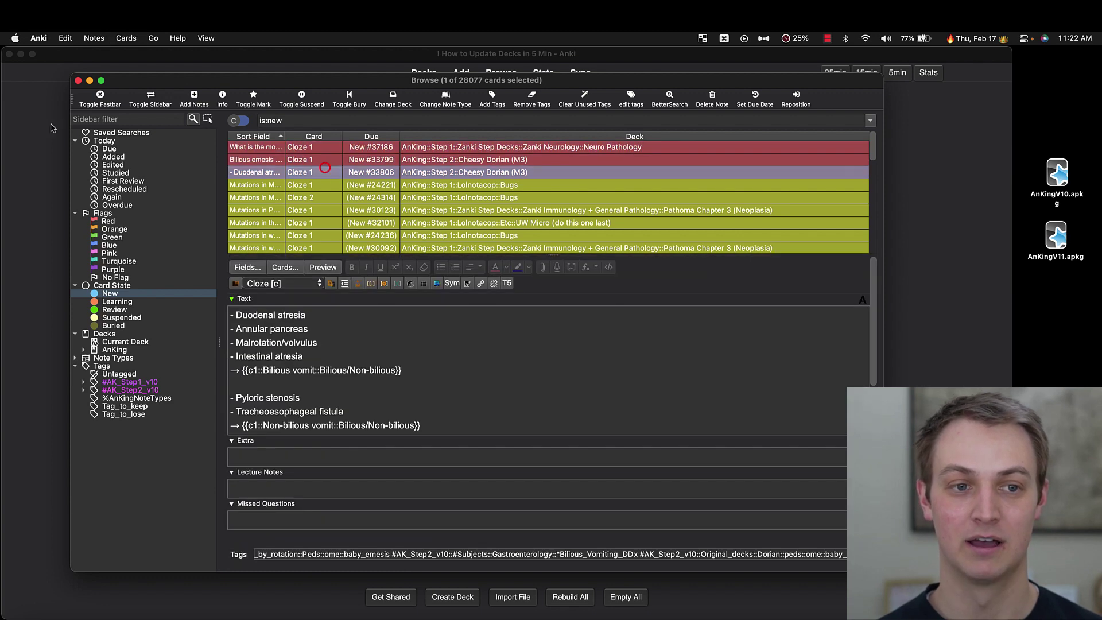
Step: Close the card browser, then expand Step 1 and Step 2 in the deck list
left_click(79, 81)
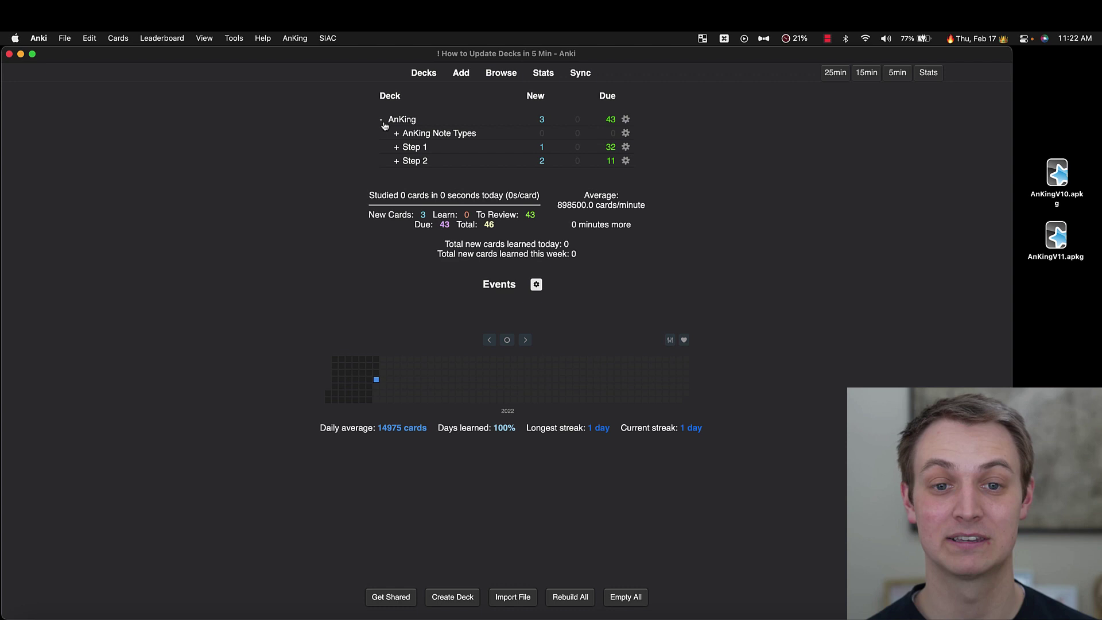
left_click(397, 147)
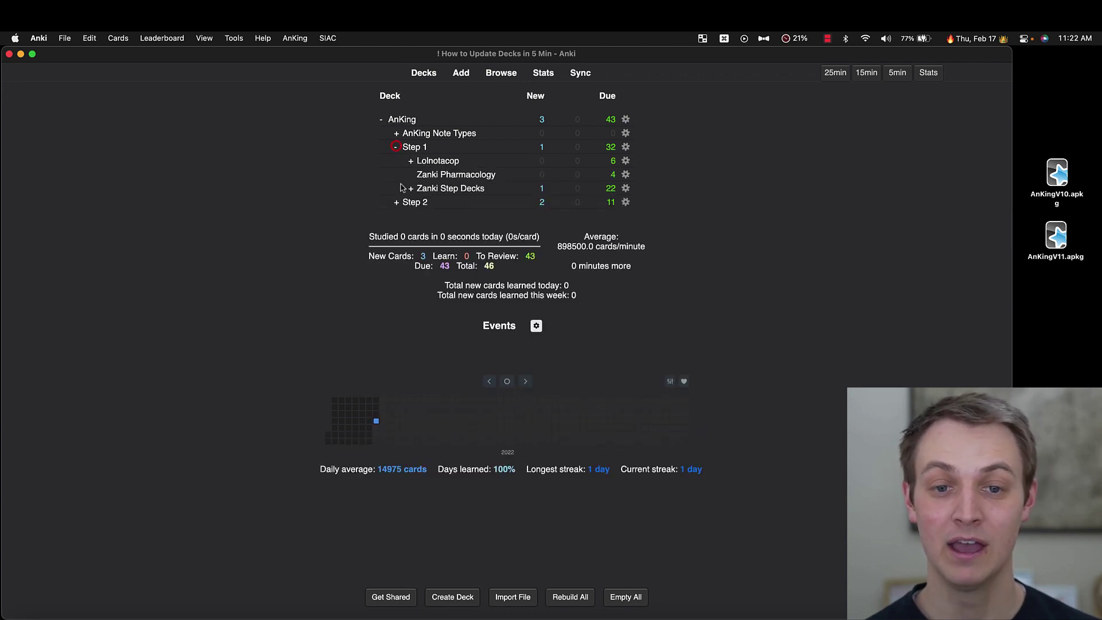
left_click(395, 202)
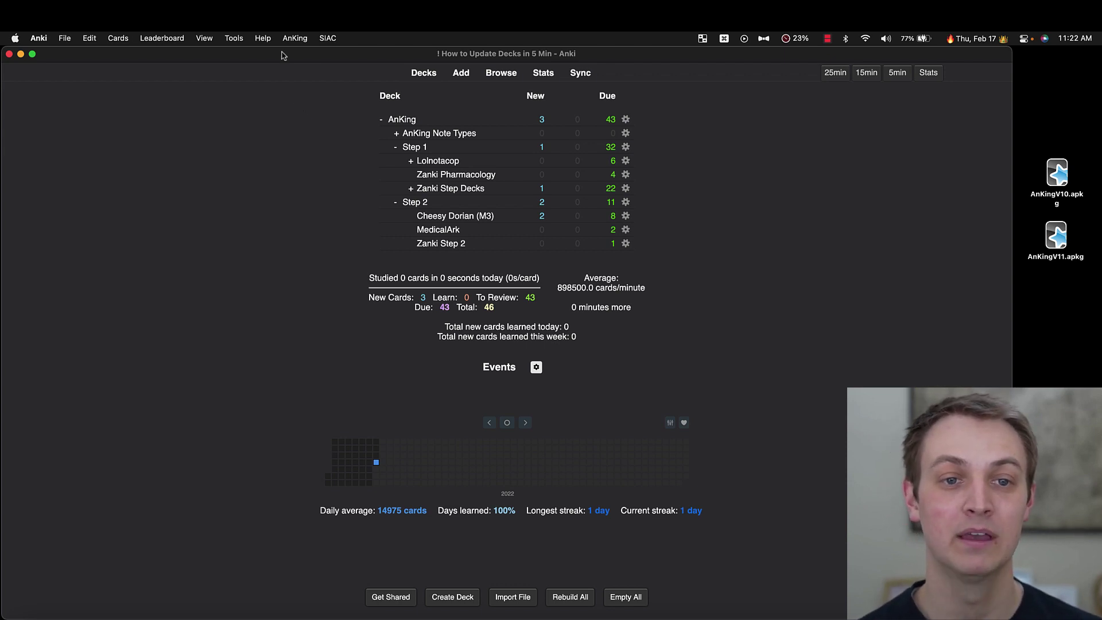
Step: Apply the 'Update' Special Fields preset with MissedQ as protected tag and save
left_click(233, 38)
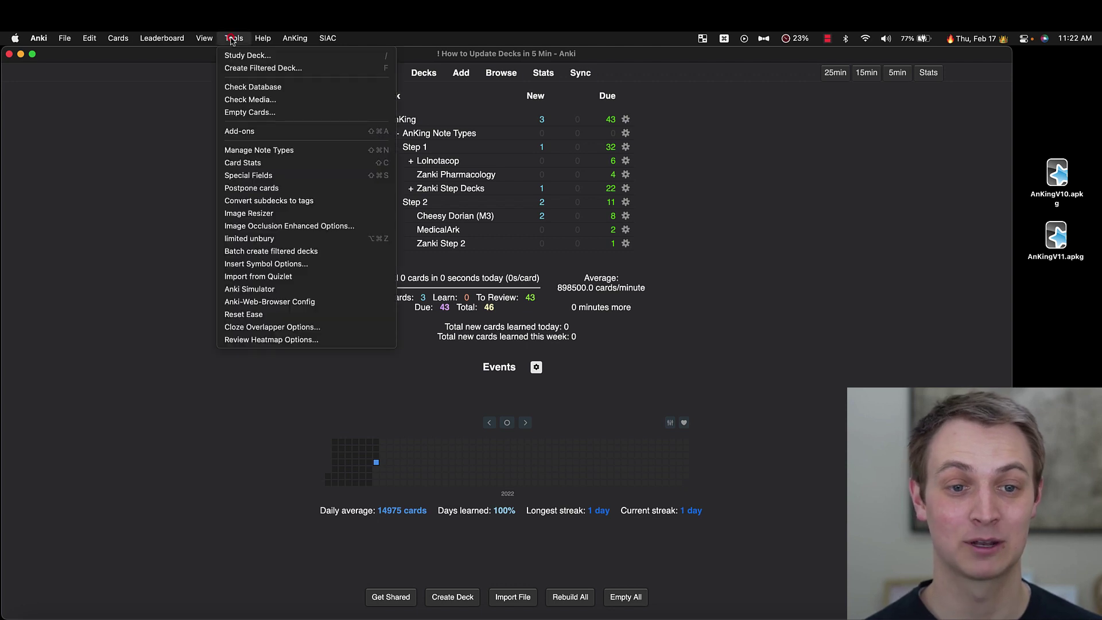
left_click(271, 174)
left_click_drag(528, 241, 521, 120)
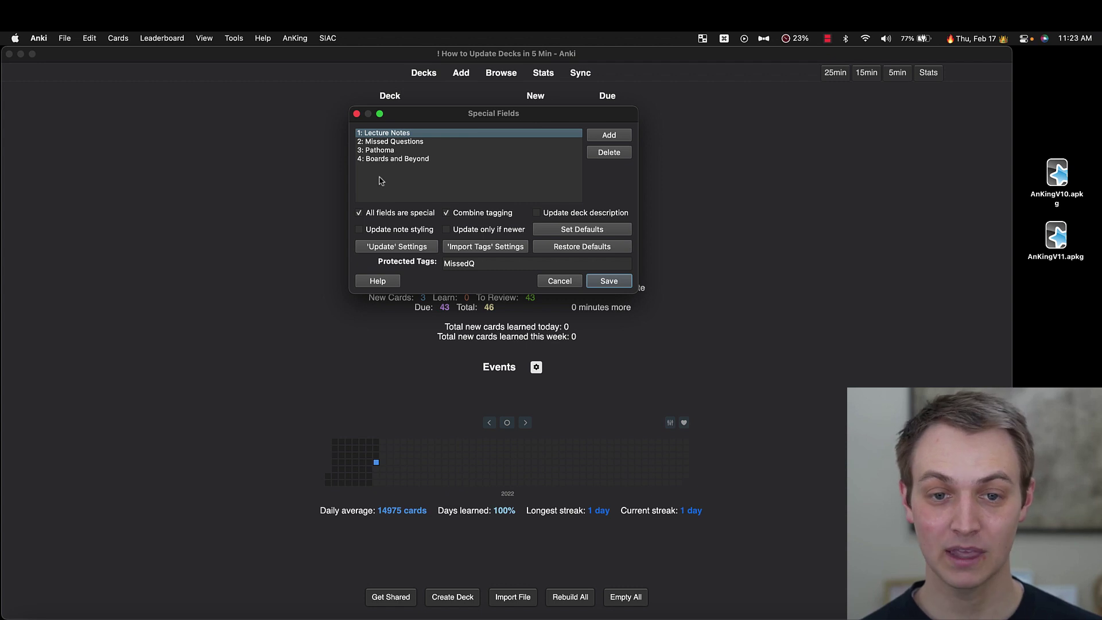
left_click(396, 247)
left_click(541, 216)
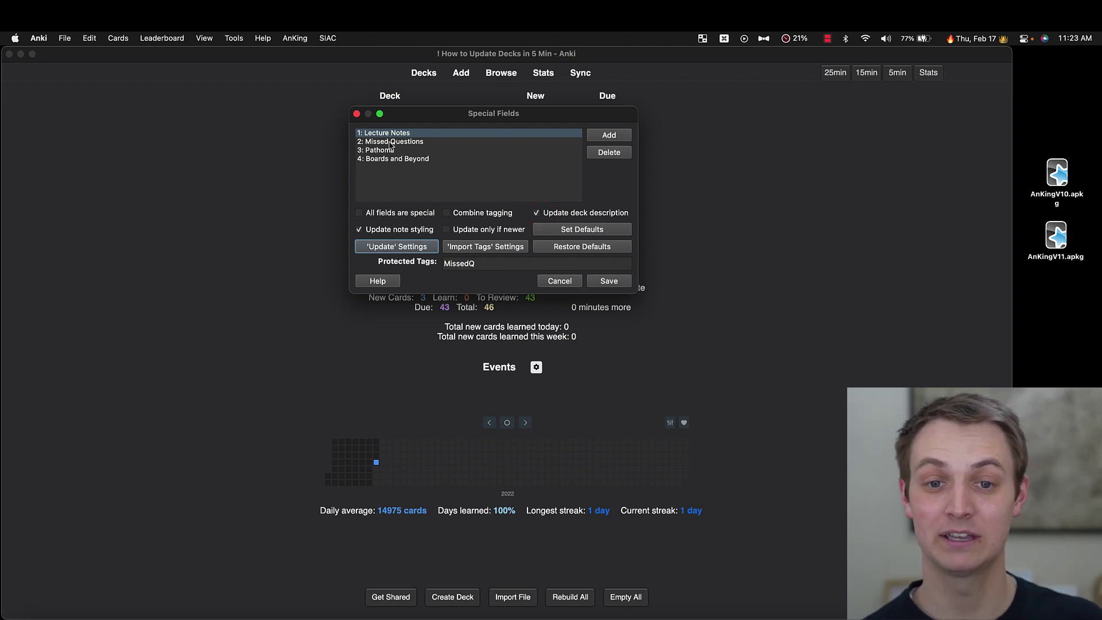
left_click_drag(390, 132, 387, 150)
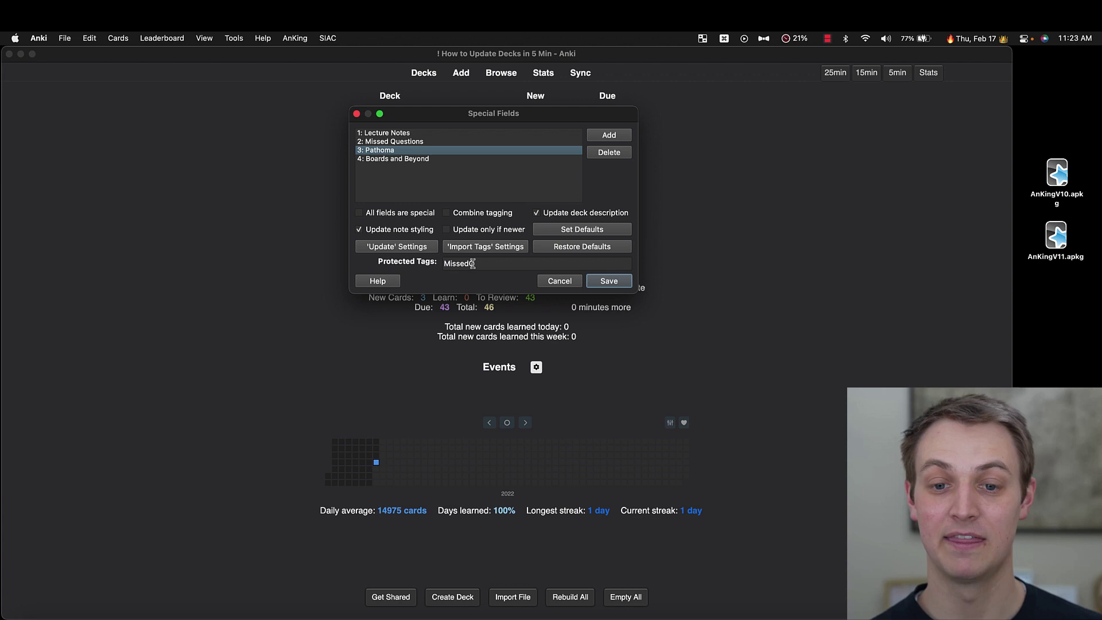
left_click(608, 281)
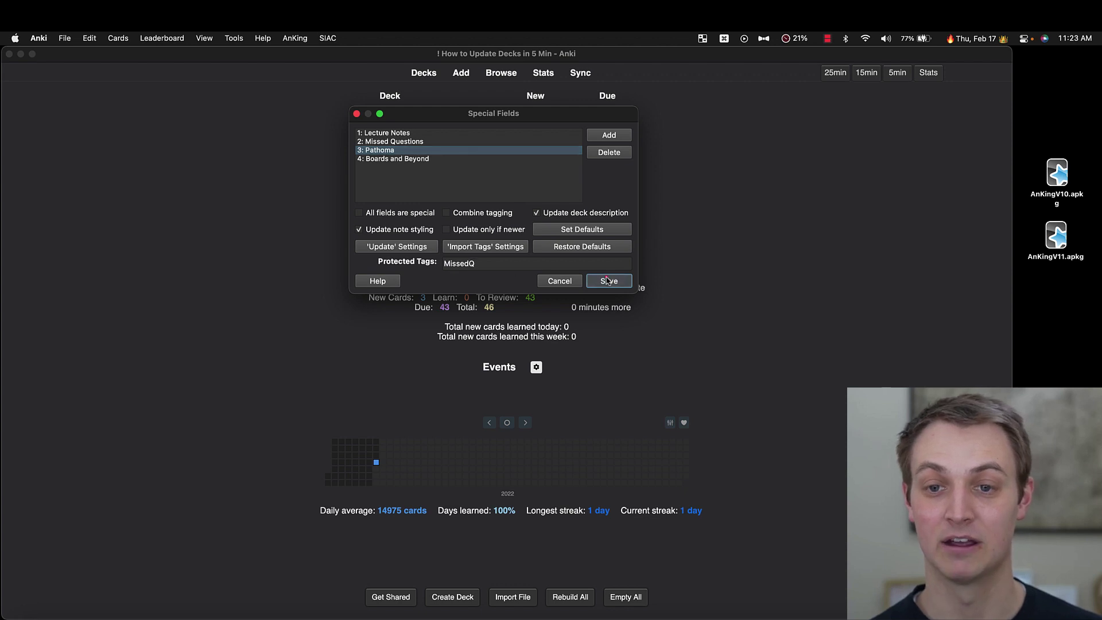
left_click(501, 73)
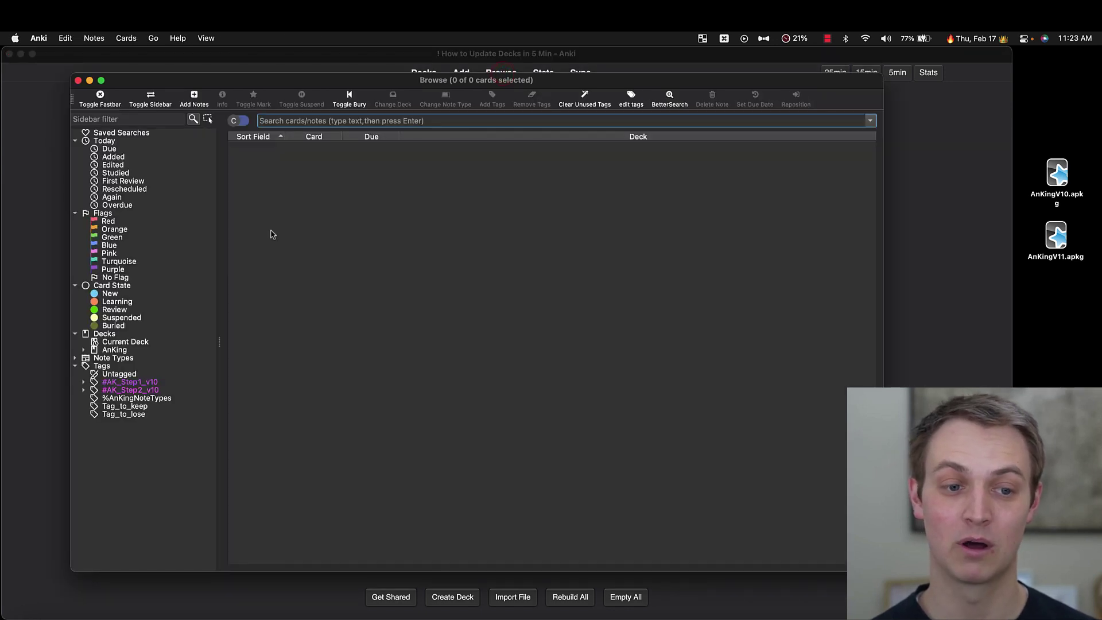
left_click(123, 335)
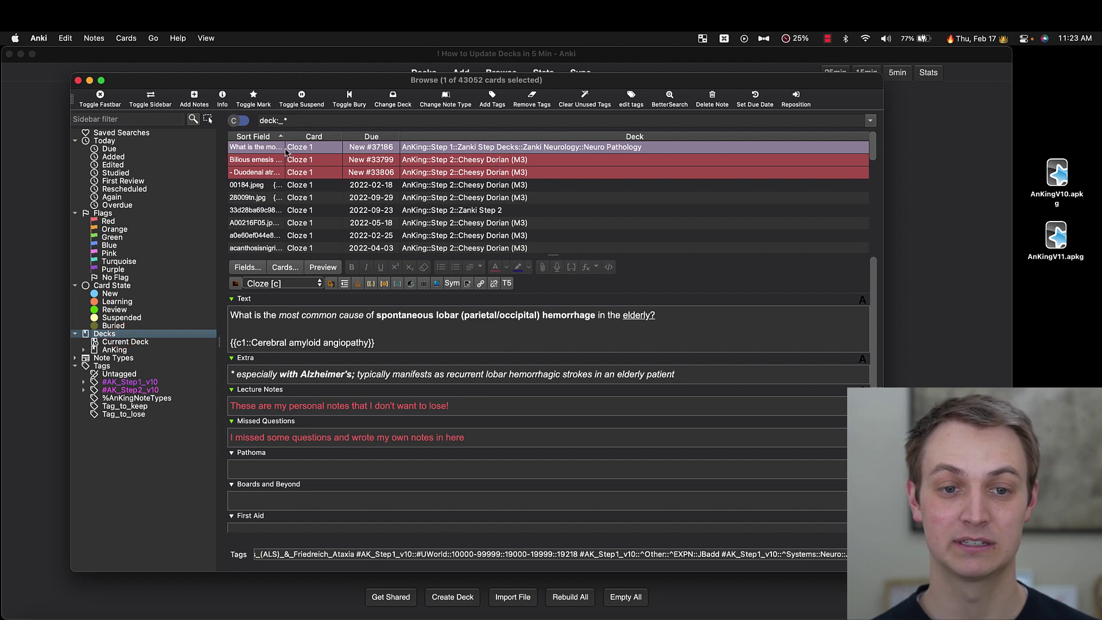
left_click(235, 406)
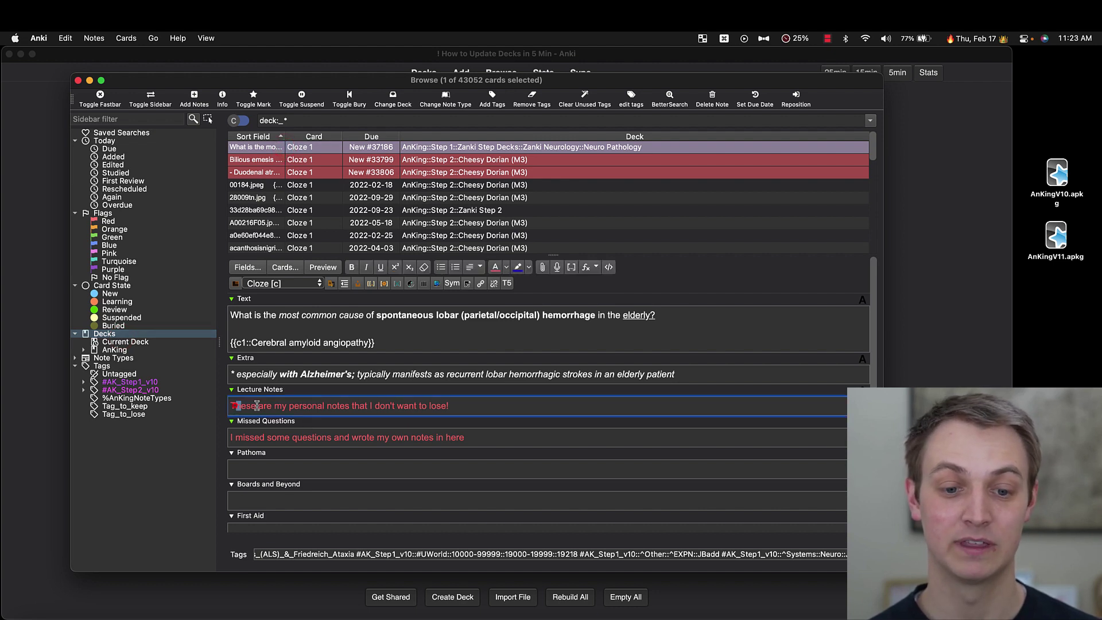
left_click_drag(256, 406, 241, 443)
left_click(485, 406)
left_click(305, 472)
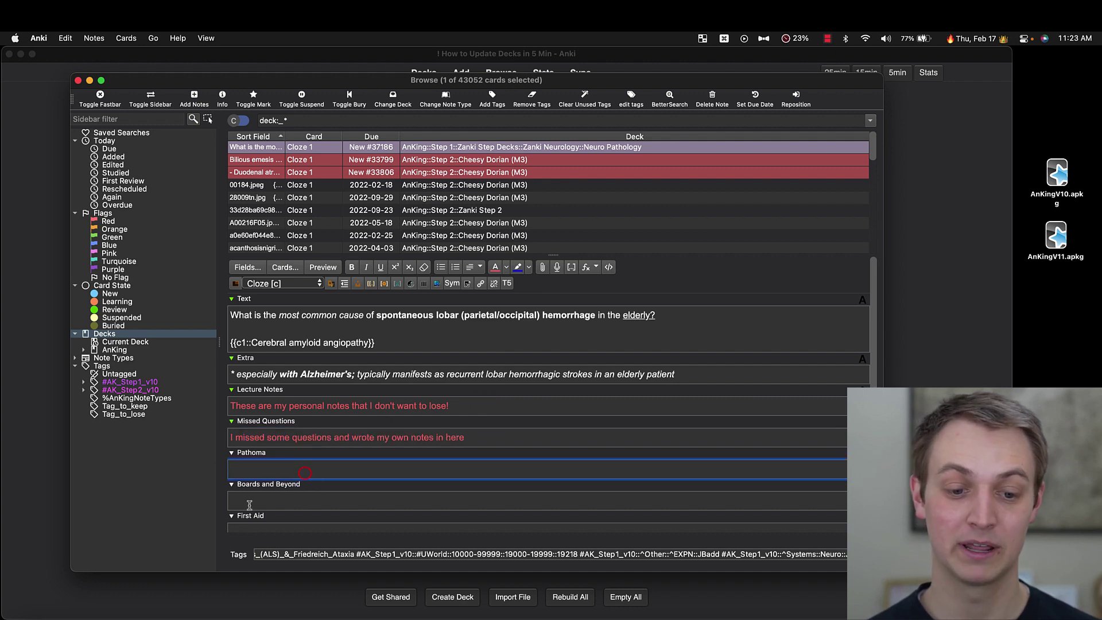
left_click(249, 504)
left_click(249, 437)
left_click(250, 406)
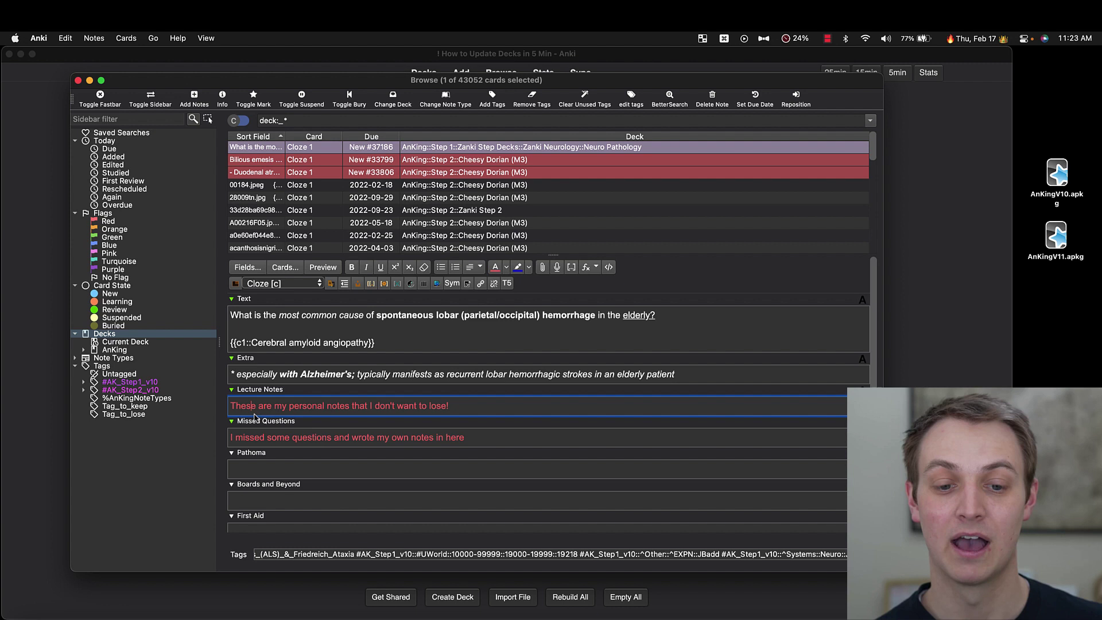
left_click(302, 439)
left_click(300, 406)
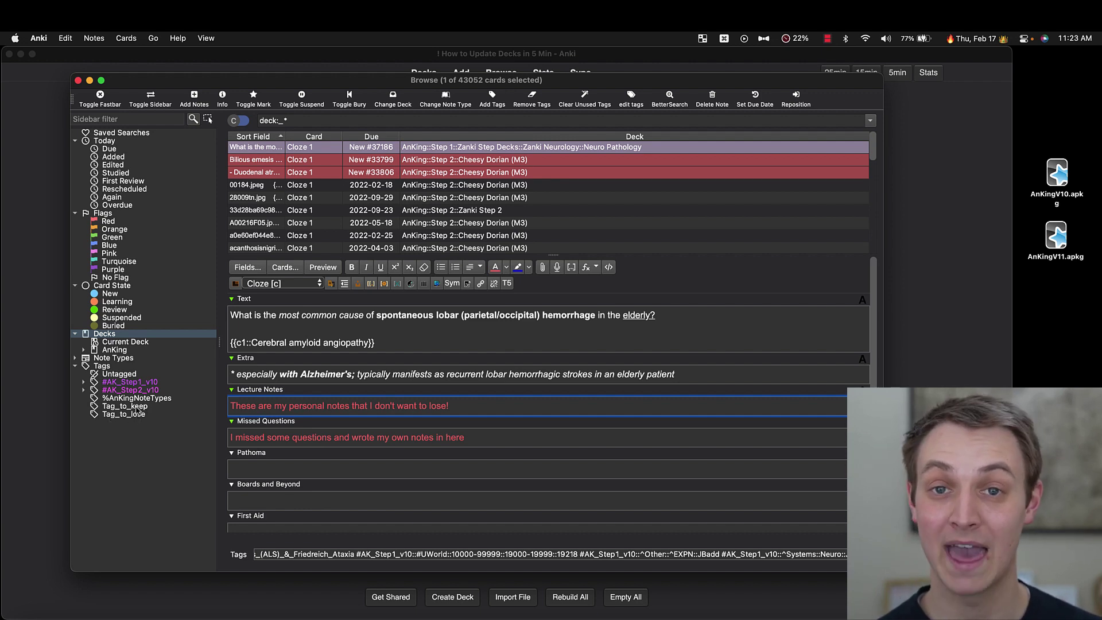
left_click(208, 119)
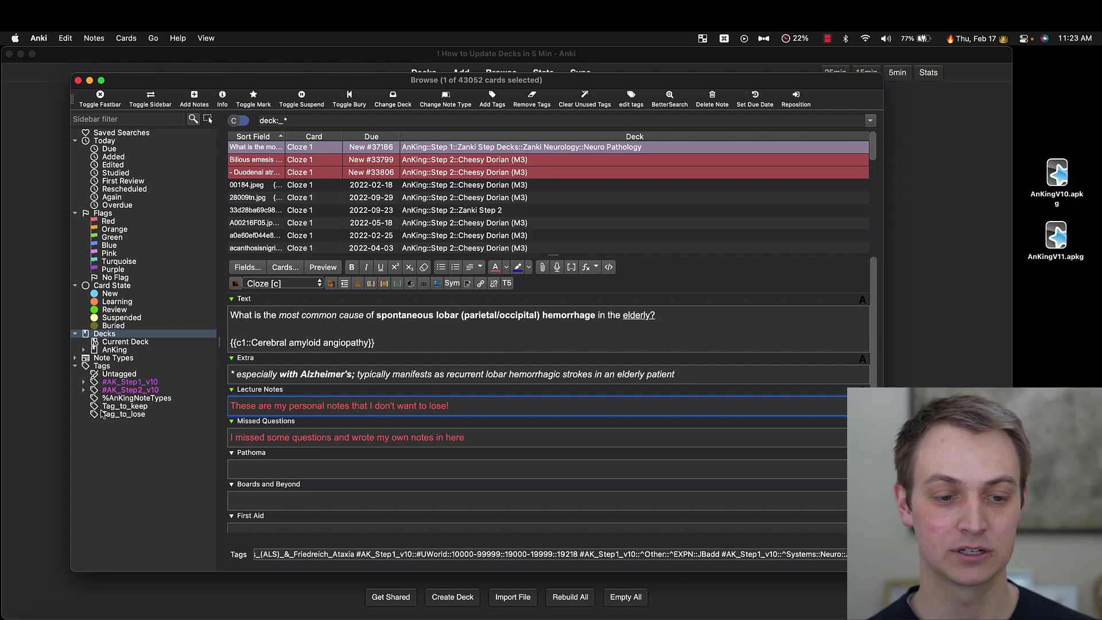
left_click(143, 416)
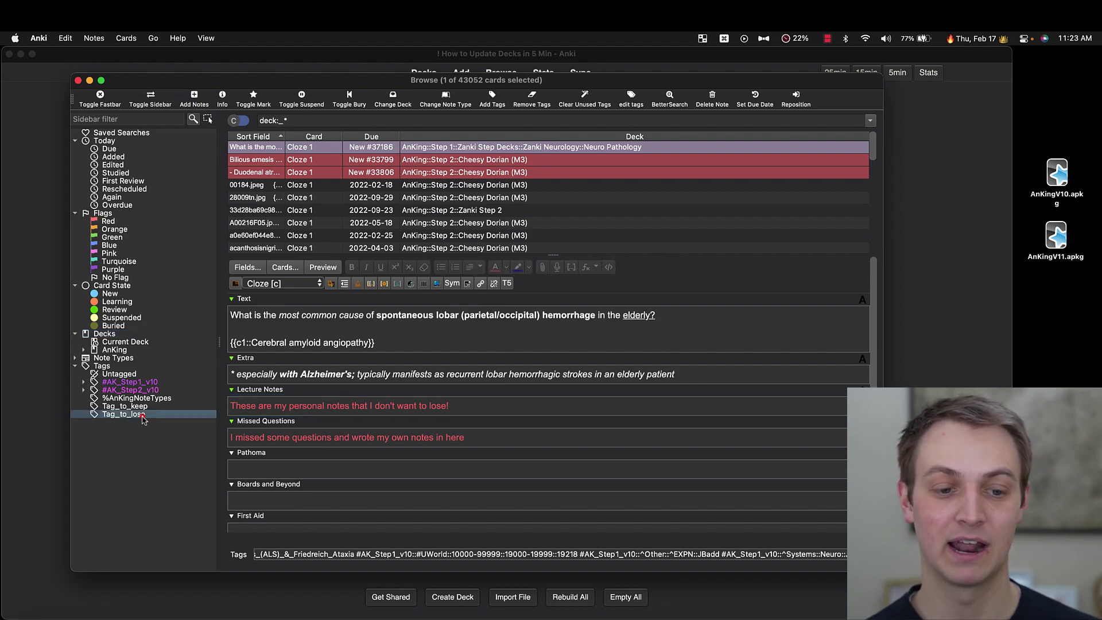
left_click(129, 405)
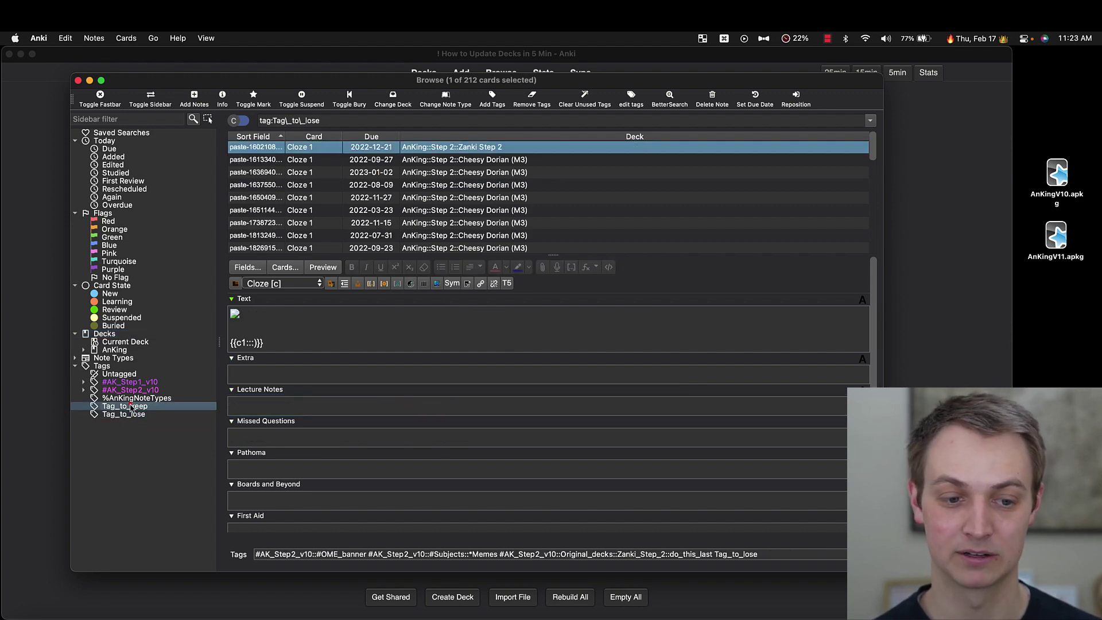
left_click(78, 80)
Step: Change the Special Fields protected tag from MissedQ to 'keep' and save
left_click(236, 39)
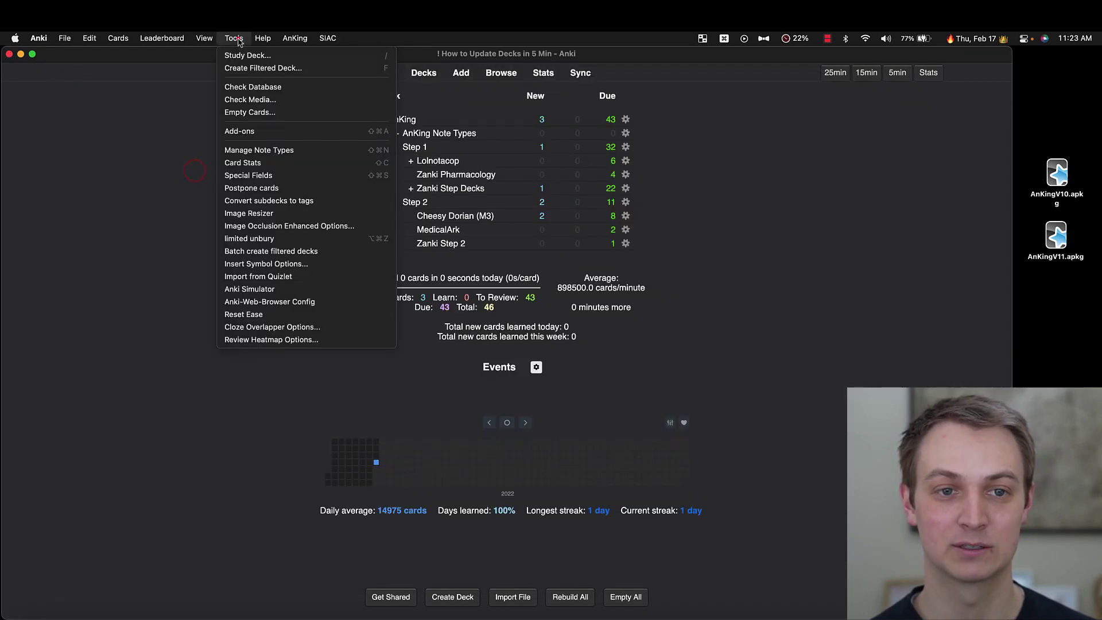
left_click(266, 175)
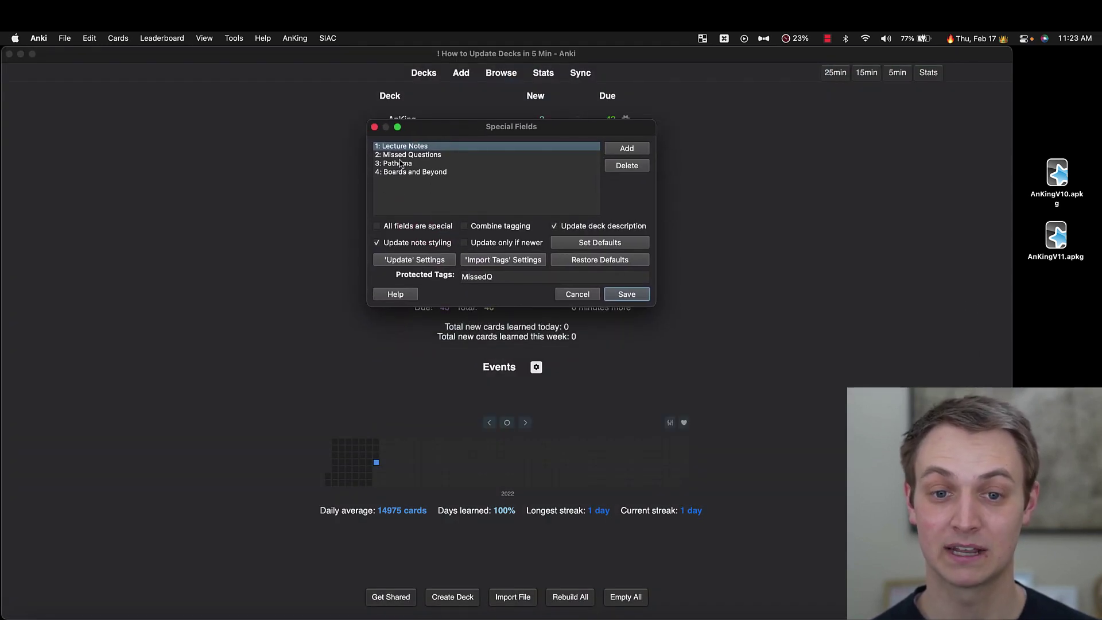
left_click(624, 153)
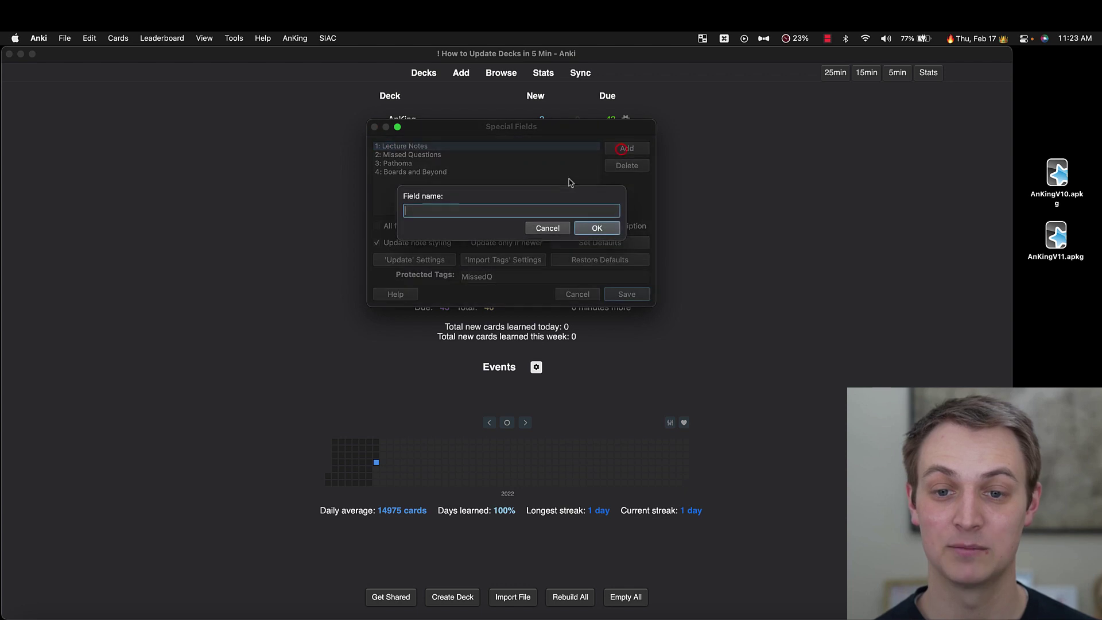
left_click(545, 227)
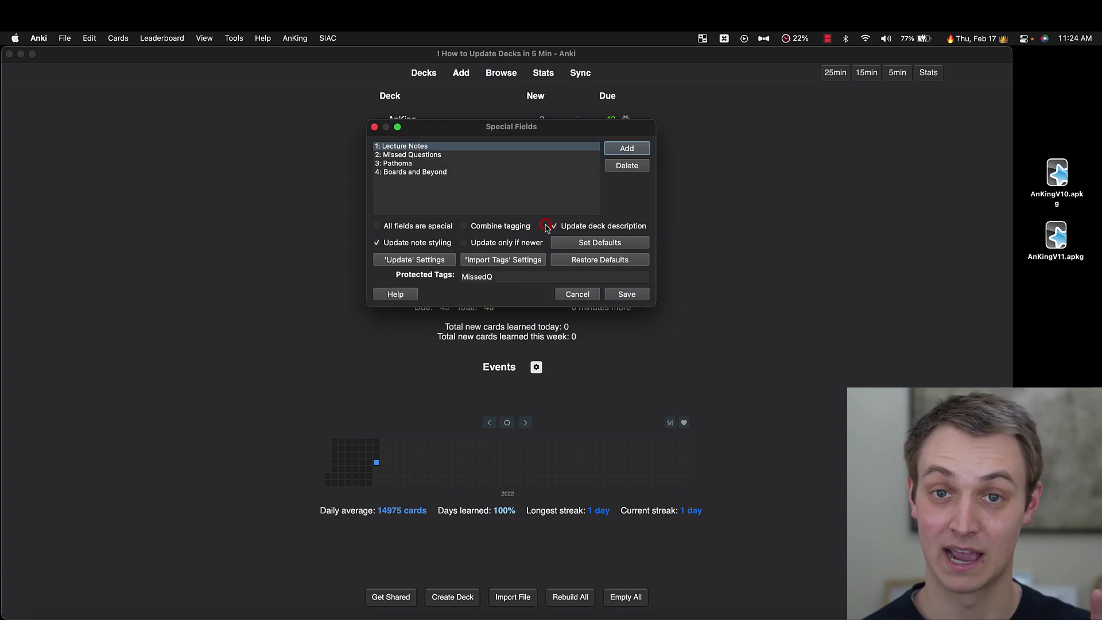
double_click(519, 278)
type("keep")
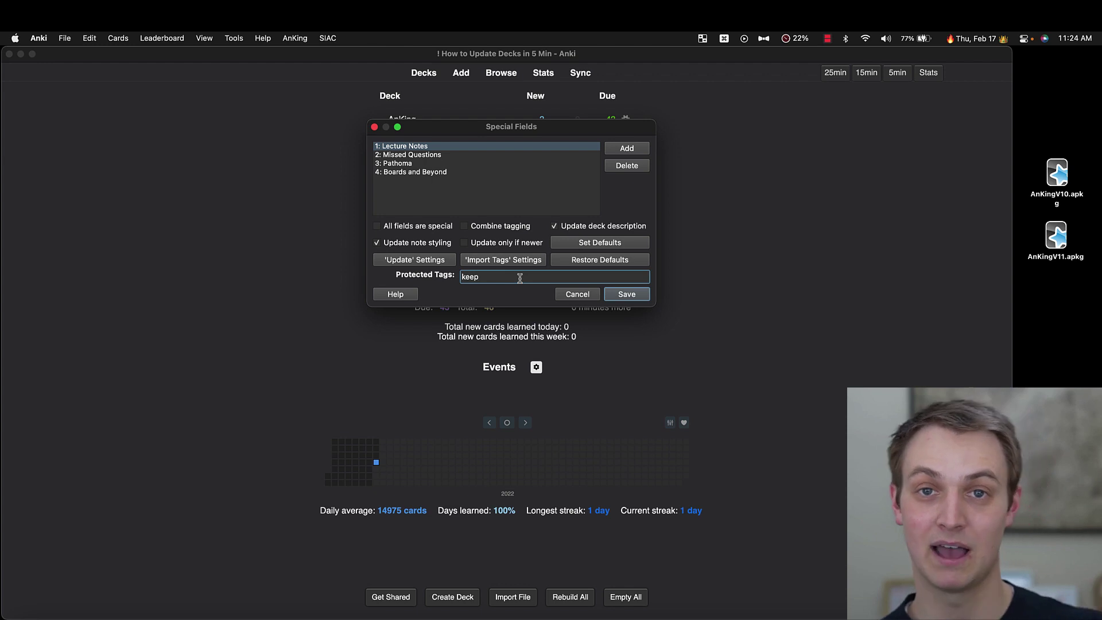
left_click(479, 278)
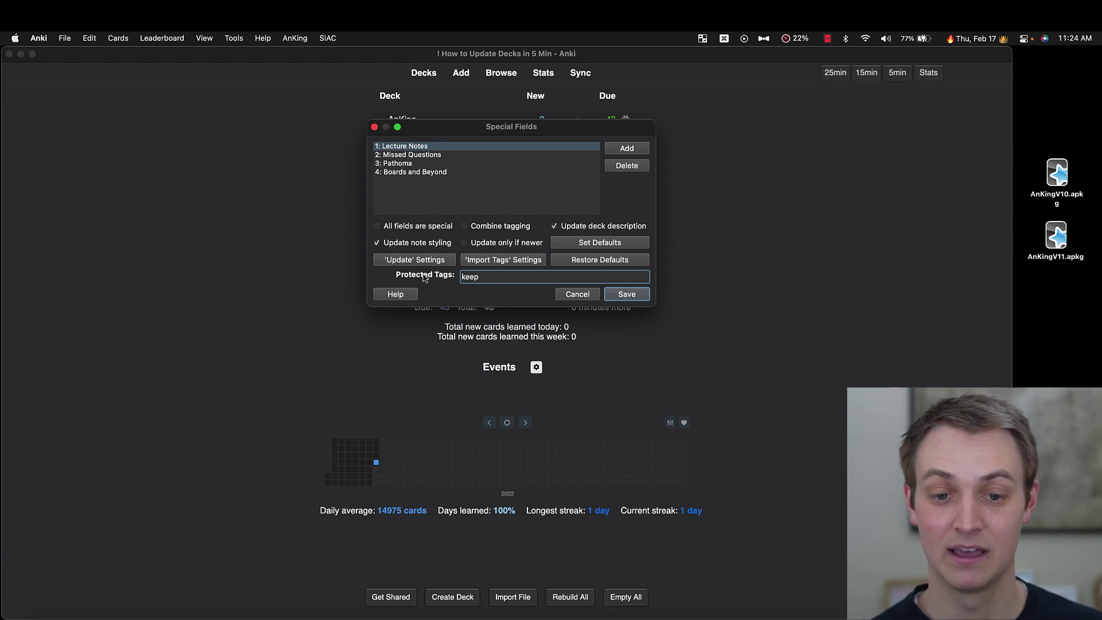
mouse_move(424, 277)
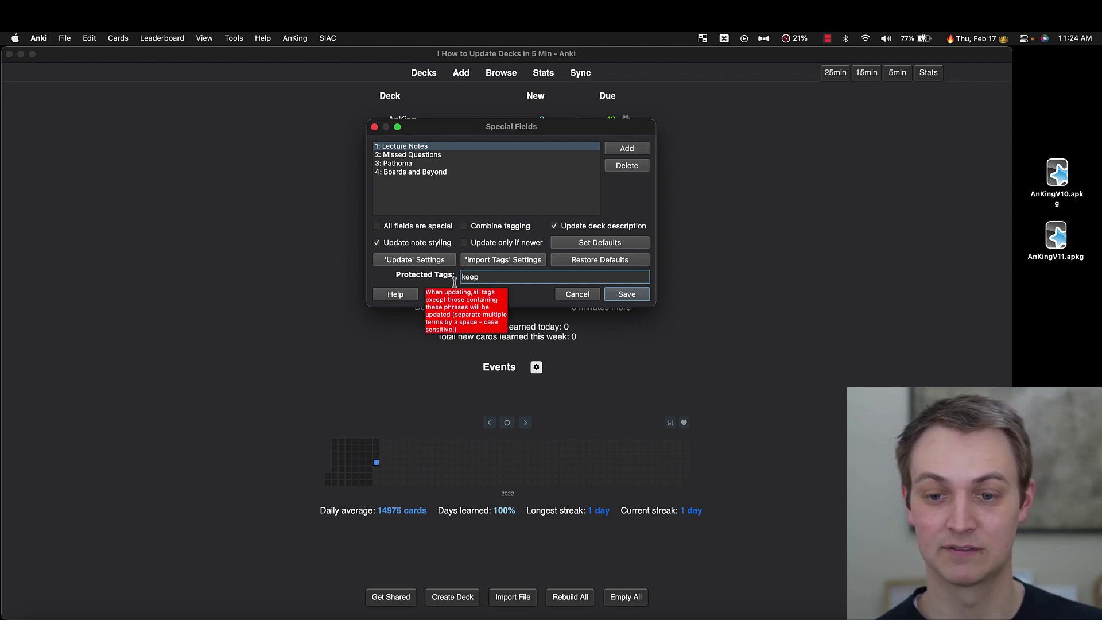
left_click(623, 297)
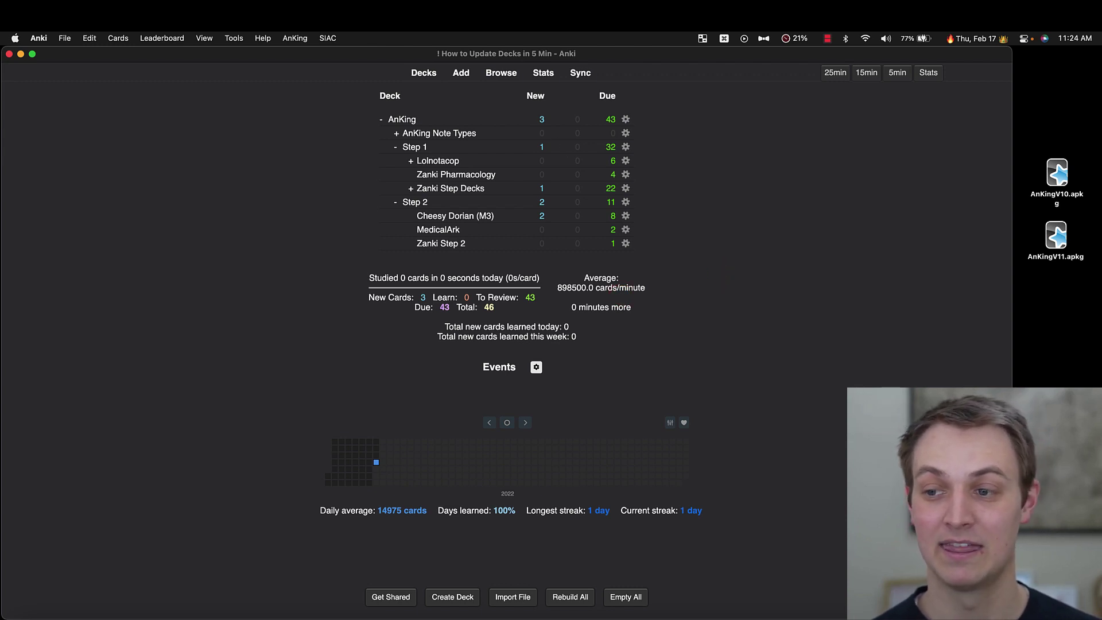
Step: Import AnKingV11.apkg and review the log: 34709 notes found, 34567 updated, 142 added
double_click(1057, 244)
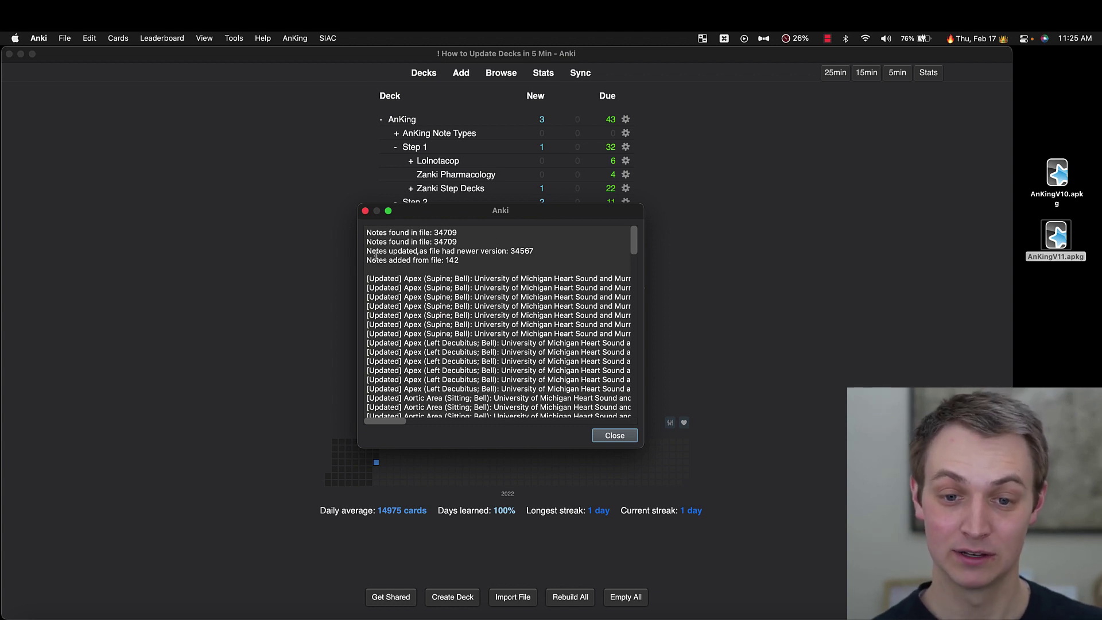
left_click_drag(374, 251, 542, 251)
left_click(543, 251)
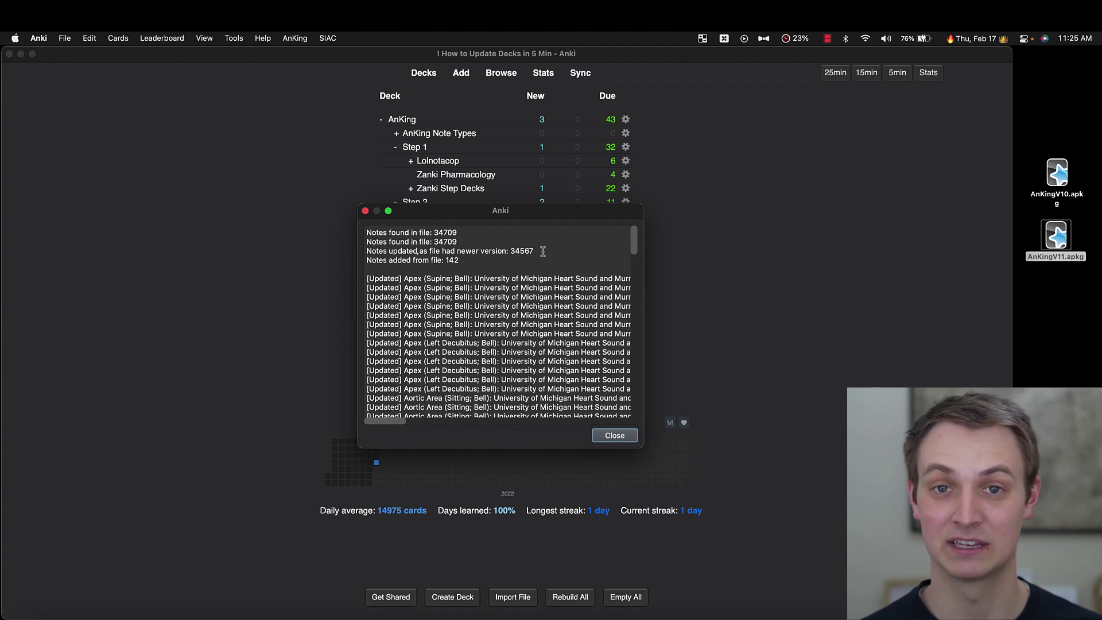
left_click_drag(463, 262, 358, 263)
left_click(489, 262)
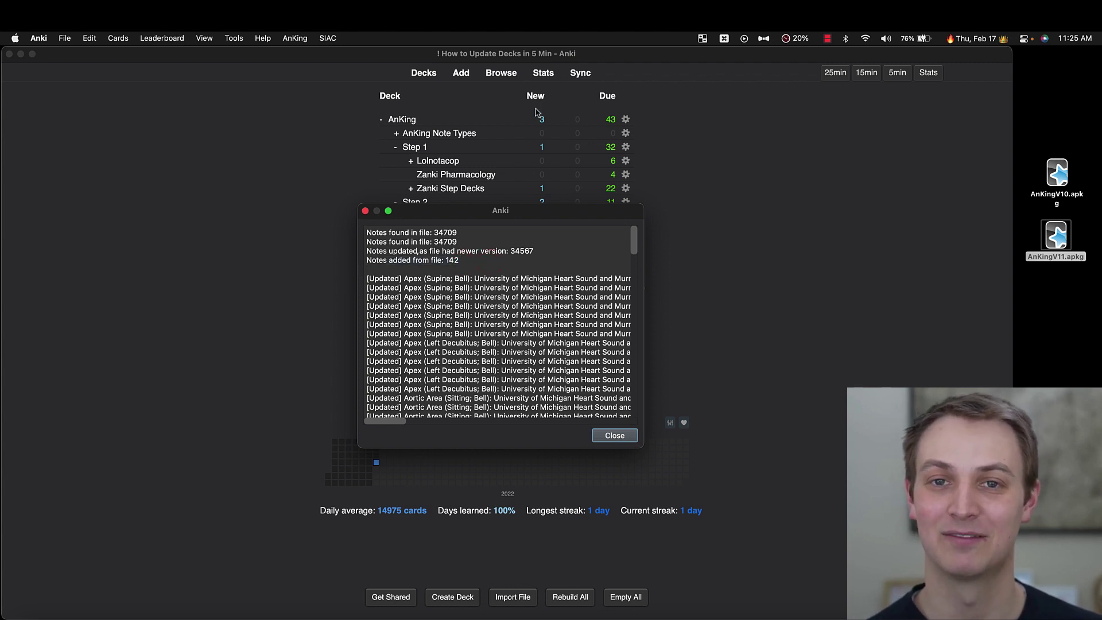
Step: Close the import log, collapse AnKing, and save the 'Import Tags' Special Fields preset
left_click(619, 440)
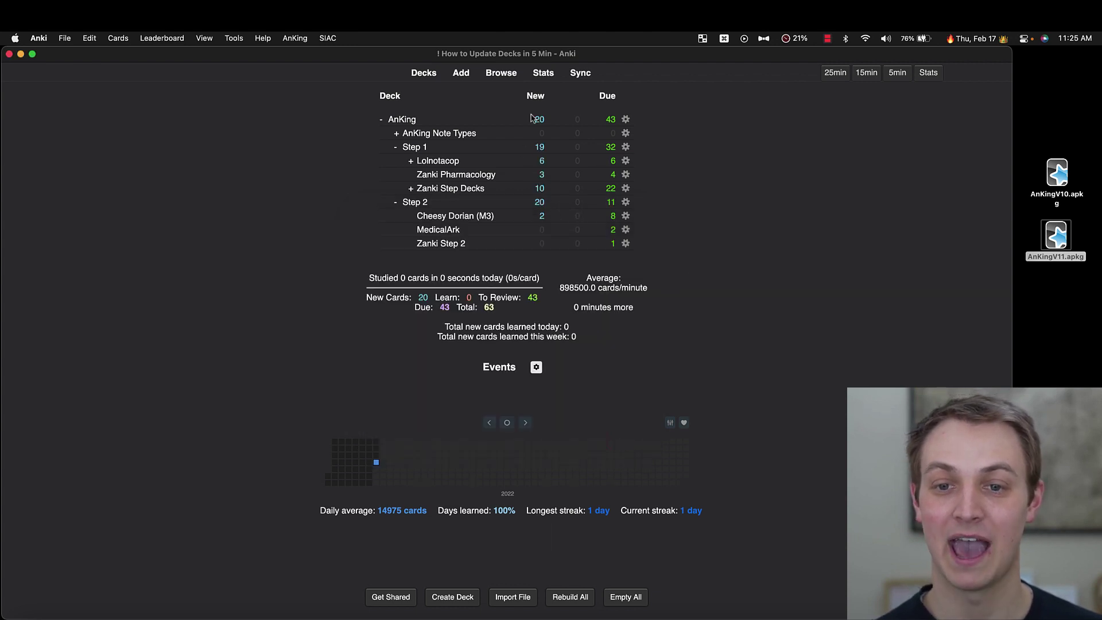
left_click(381, 120)
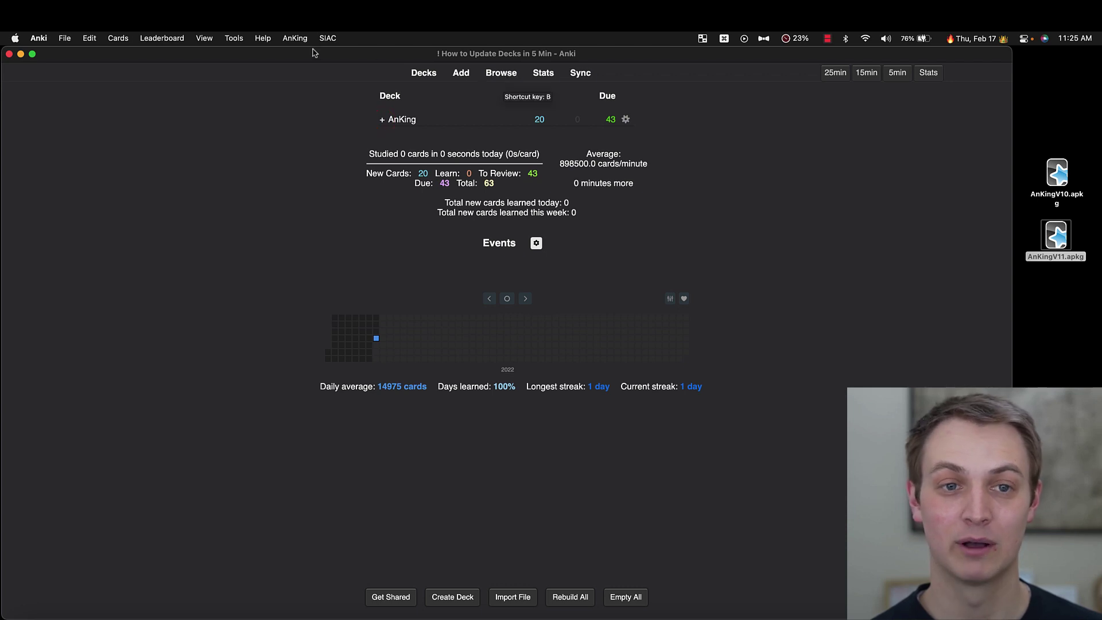
left_click(234, 38)
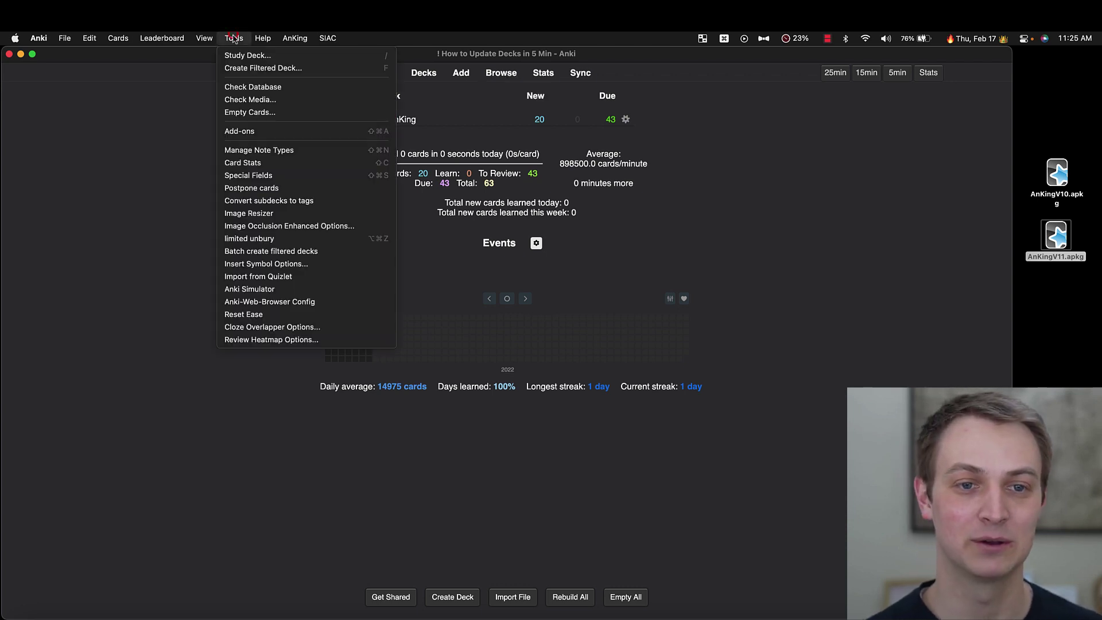
left_click(268, 181)
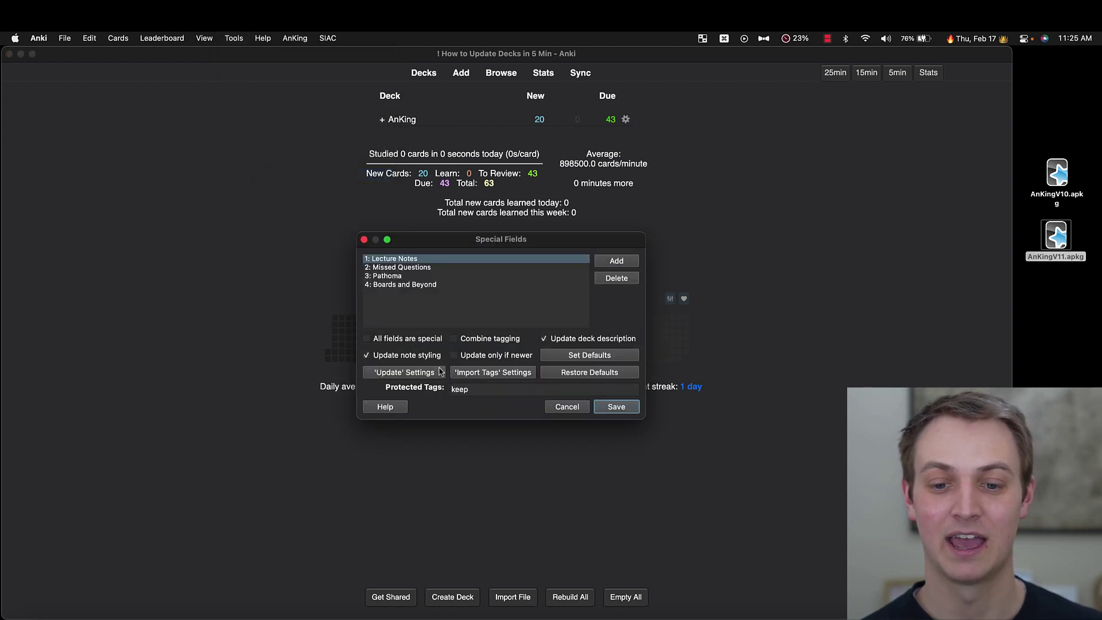
left_click(474, 378)
left_click(567, 345)
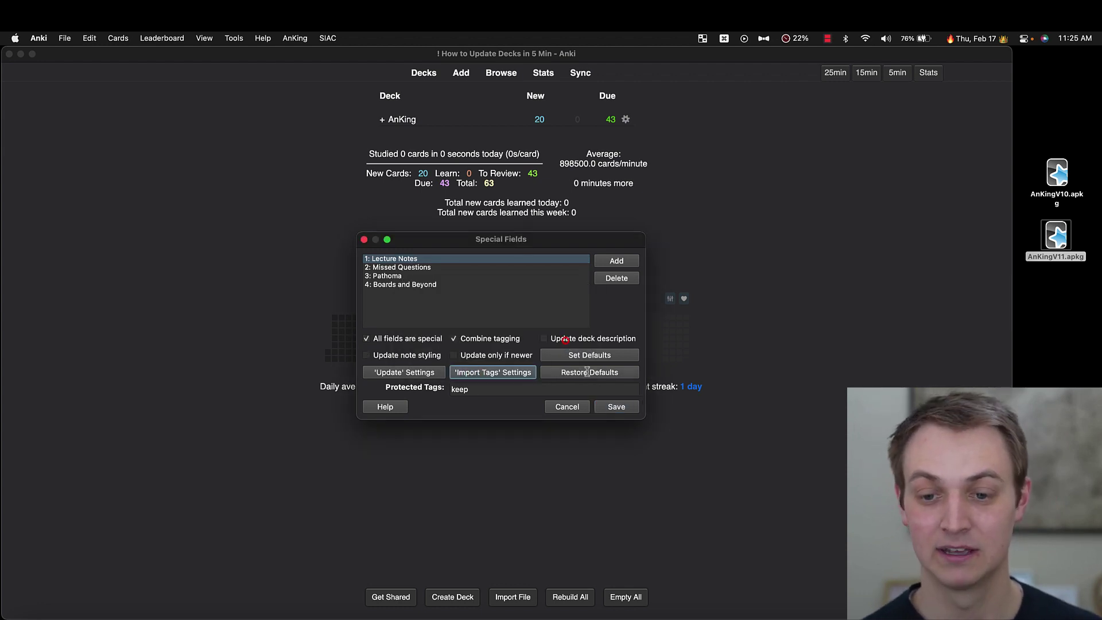
left_click(615, 407)
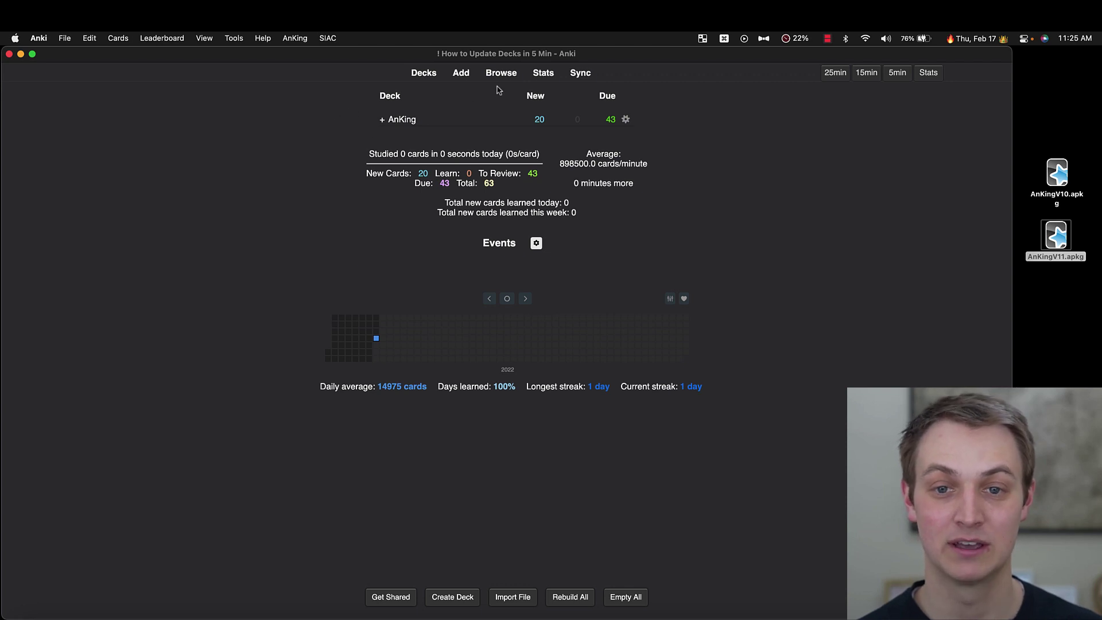
Step: Run Check Media (33356 missing files), then Empty Cards, which finds none
left_click(233, 38)
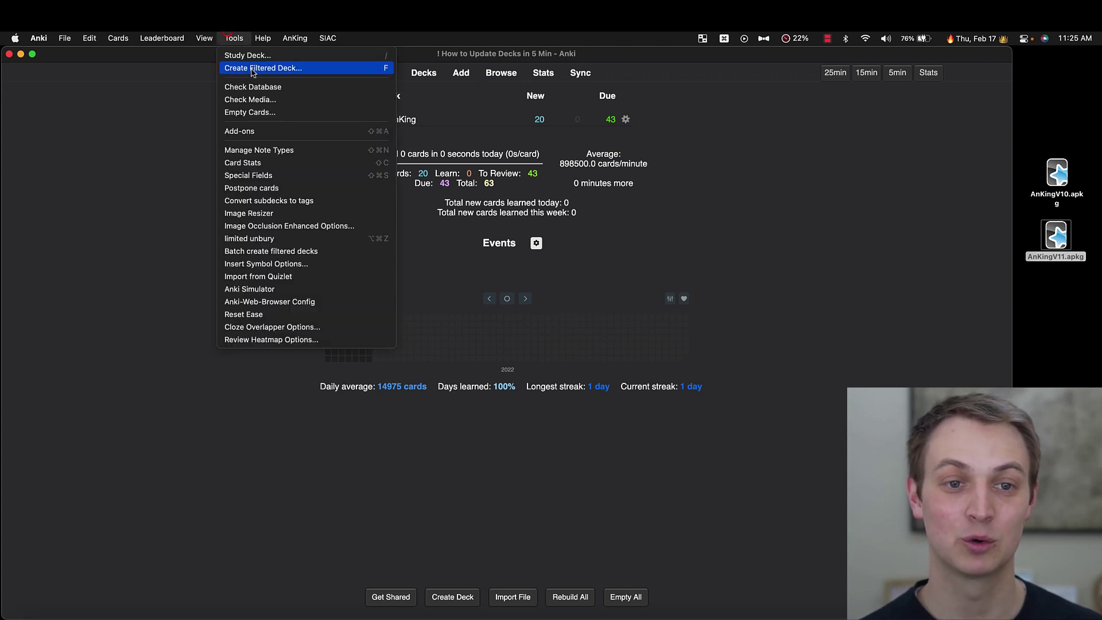
left_click(254, 99)
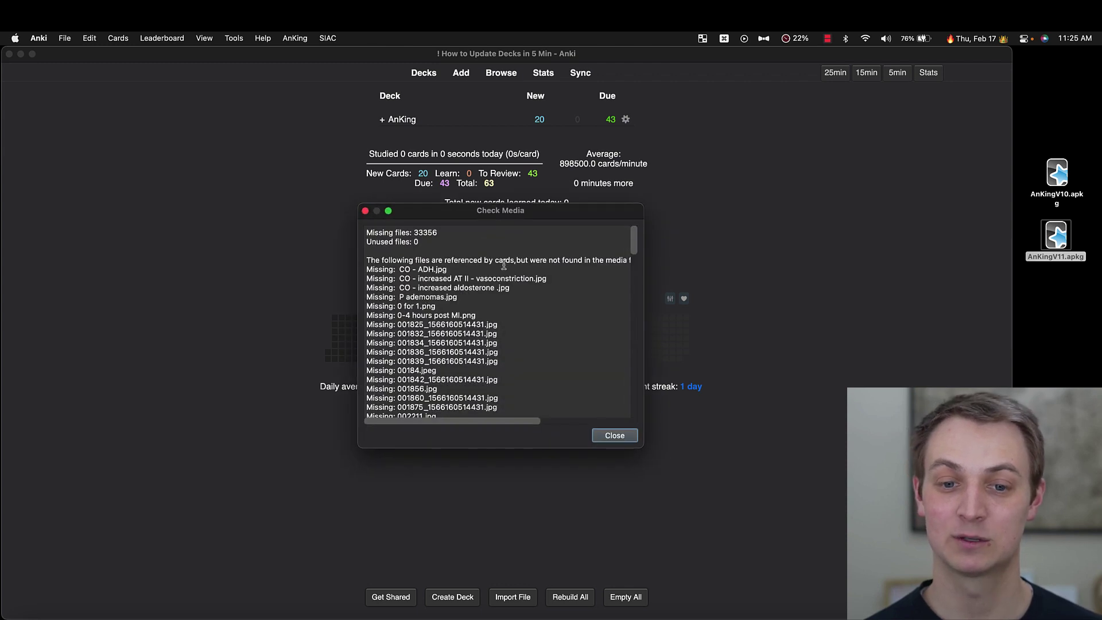
left_click(608, 436)
left_click(233, 37)
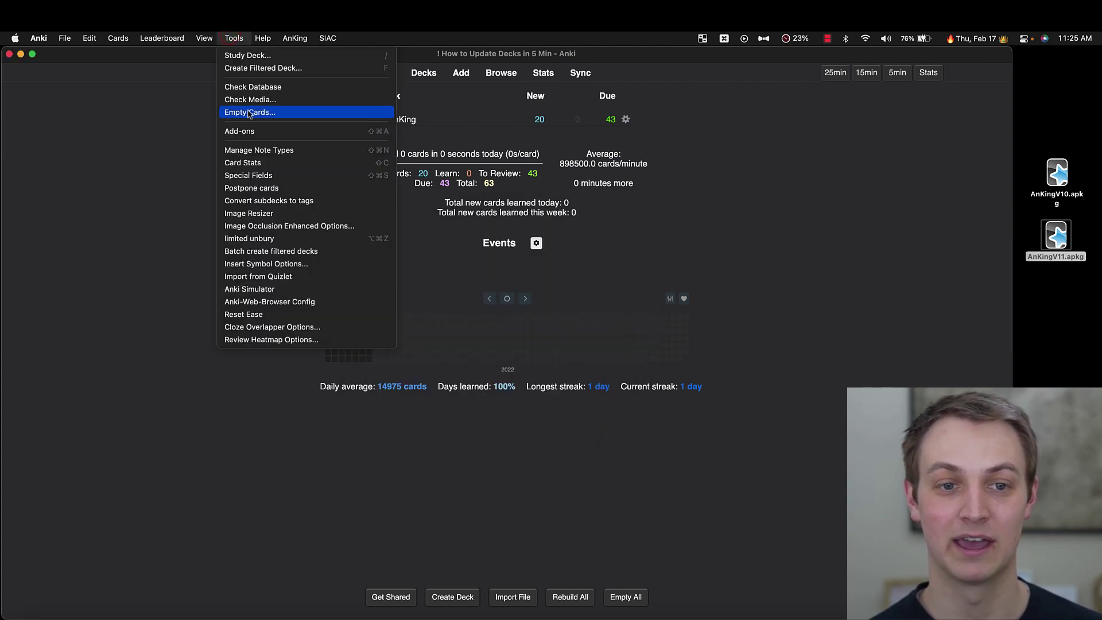
left_click(249, 113)
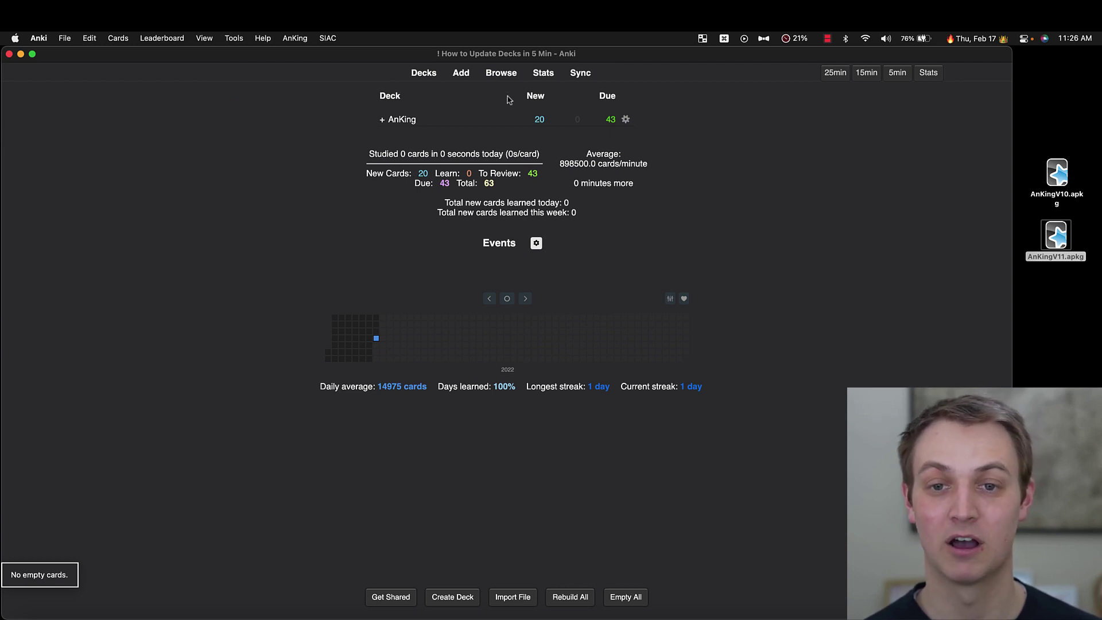
Step: Clear unused tags in the browser, then view #AK_Step2_v11 and the 38 Tag_to_keep cards
left_click(511, 78)
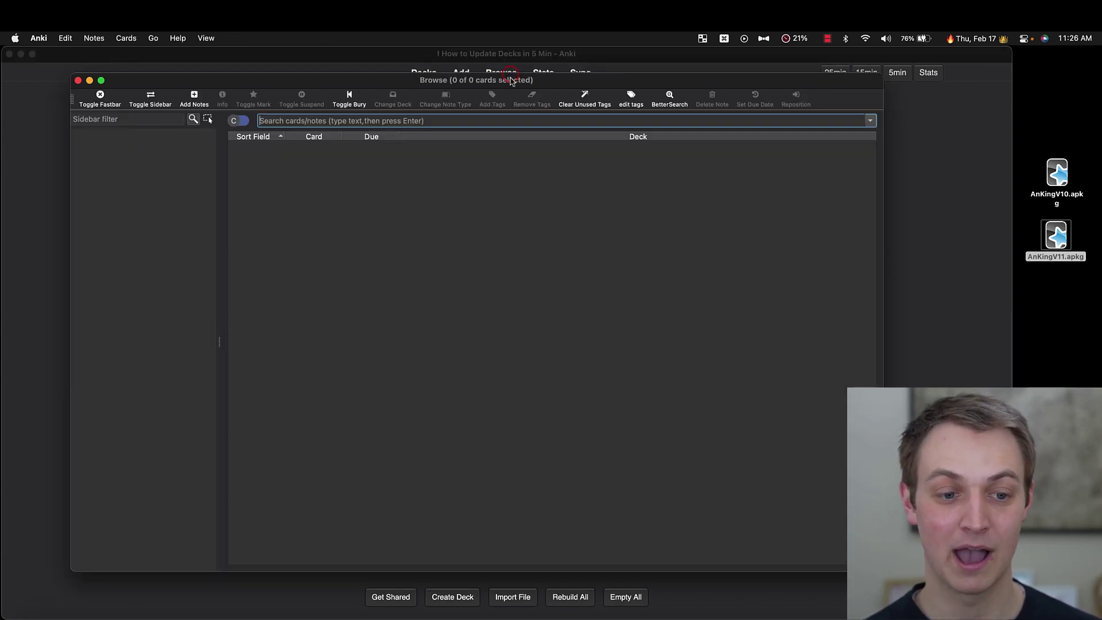
left_click(96, 38)
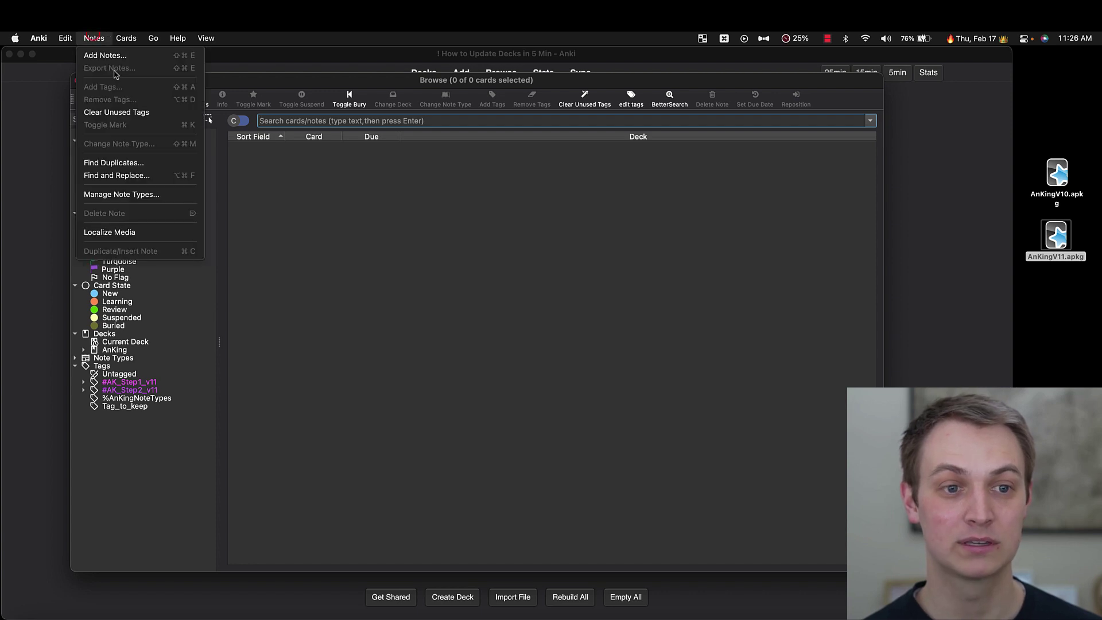
left_click(132, 113)
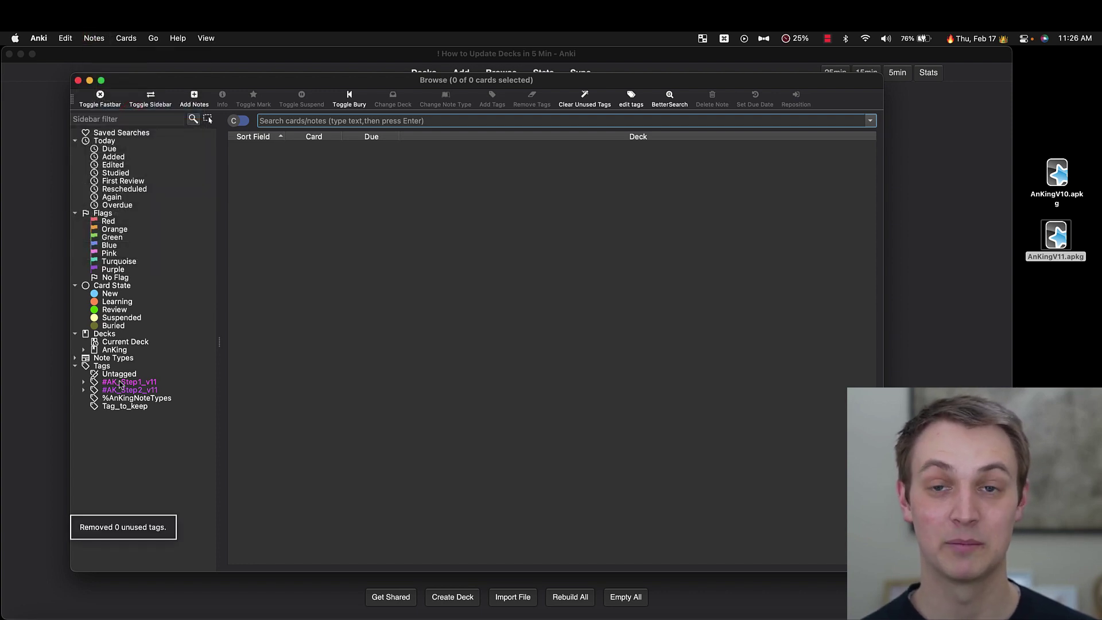
left_click(136, 390)
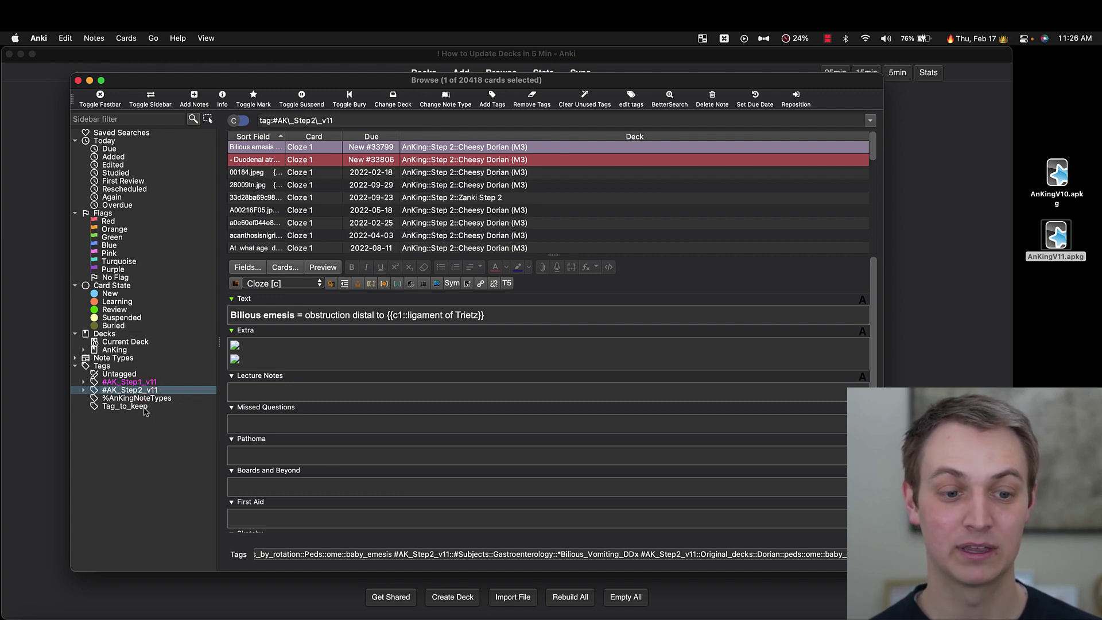
left_click(144, 407)
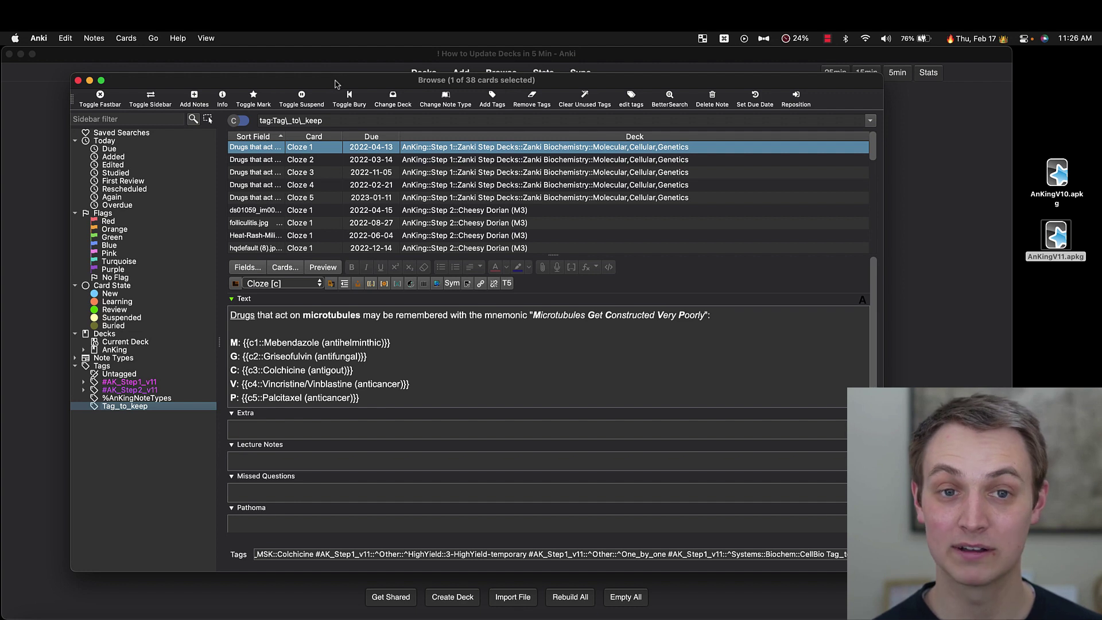
Step: Search 'is:new -is:suspended' to list the 210 new unsuspended cards
left_click(110, 293)
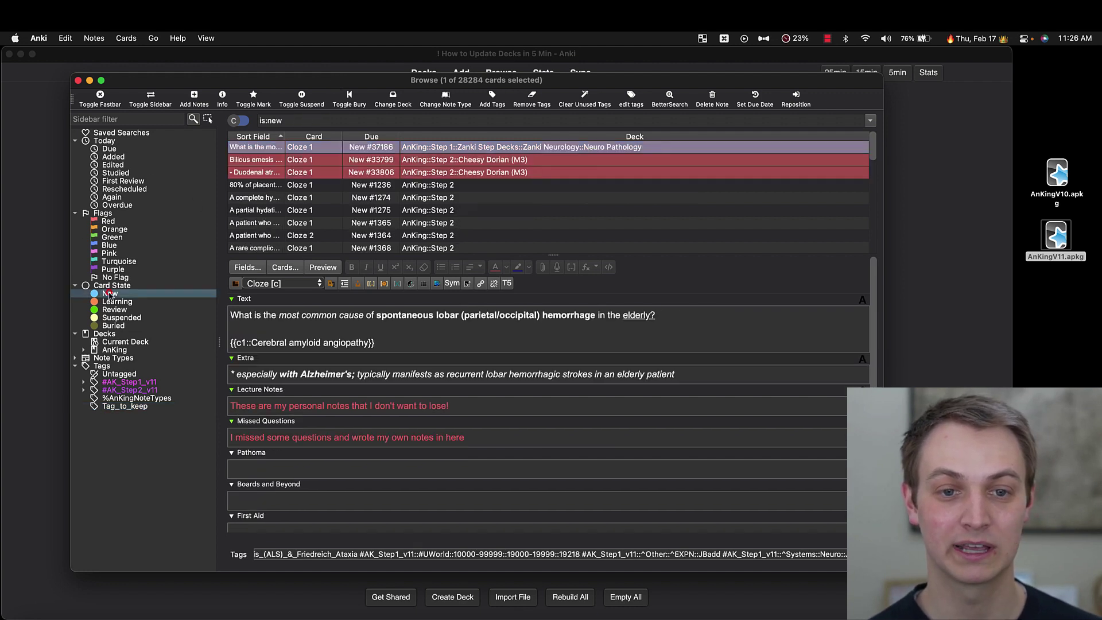
left_click(299, 124)
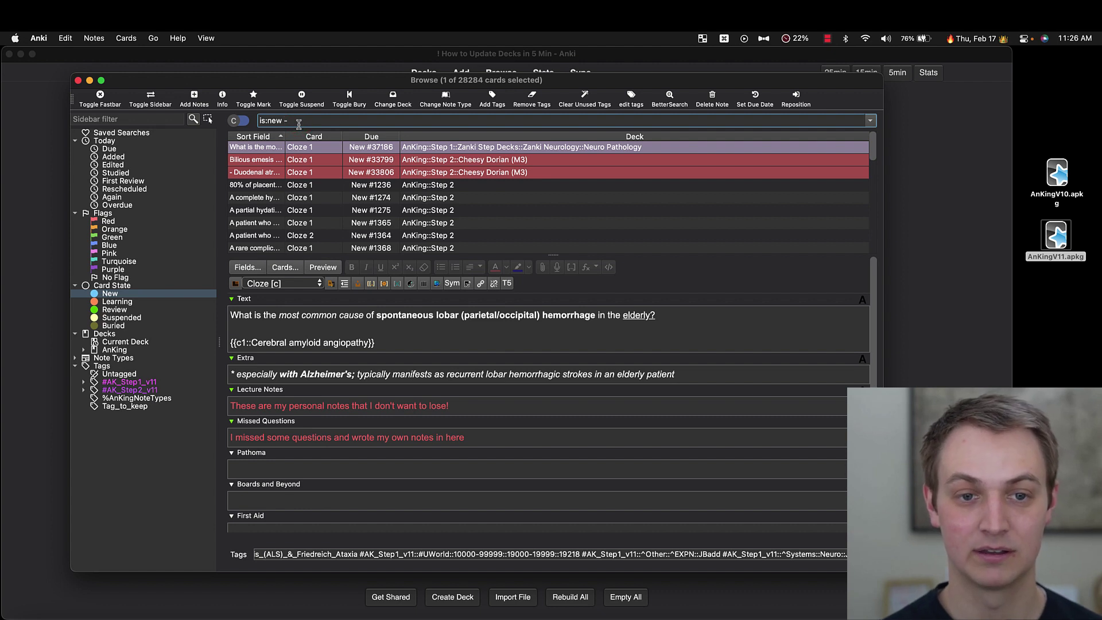
type("-is:suspended")
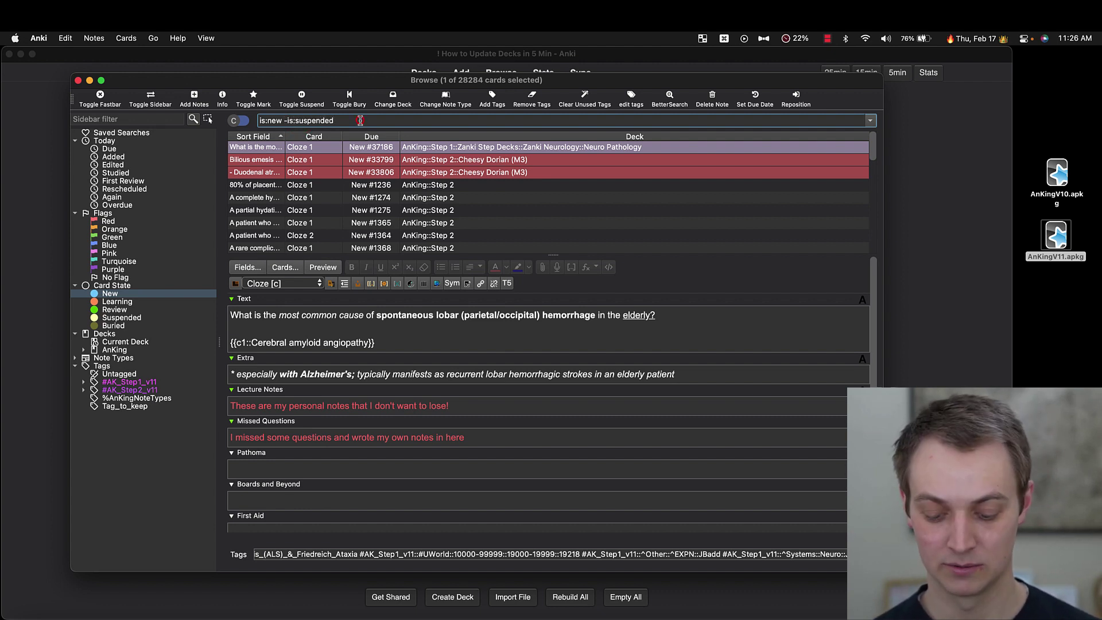
key("Return")
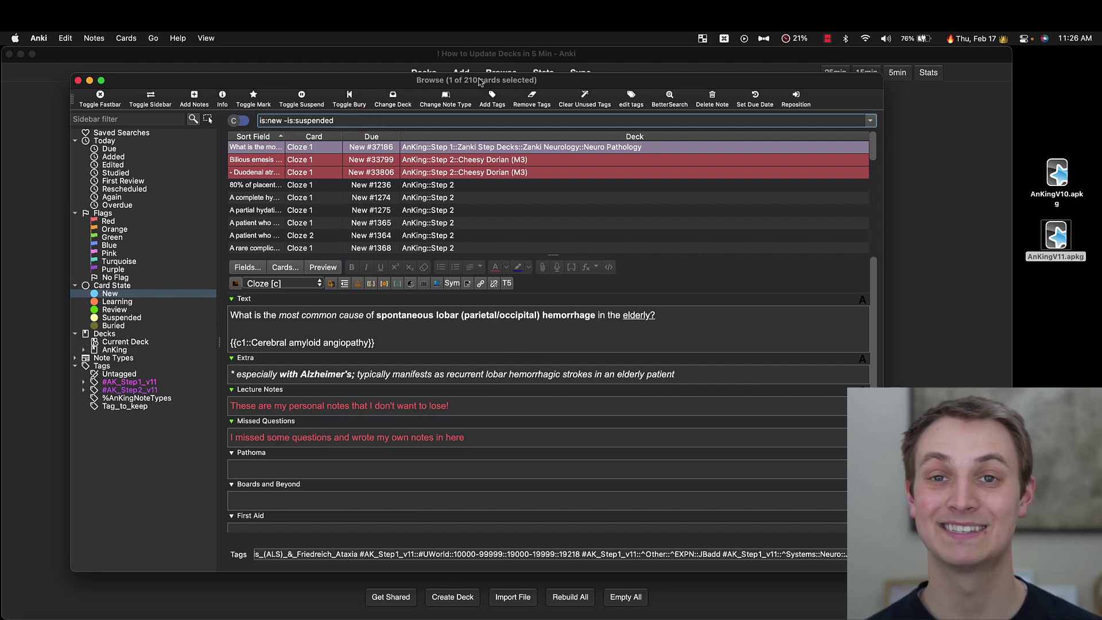
Step: Select the 207 cards other than the three red-flagged ones and suspend them
left_click(381, 174)
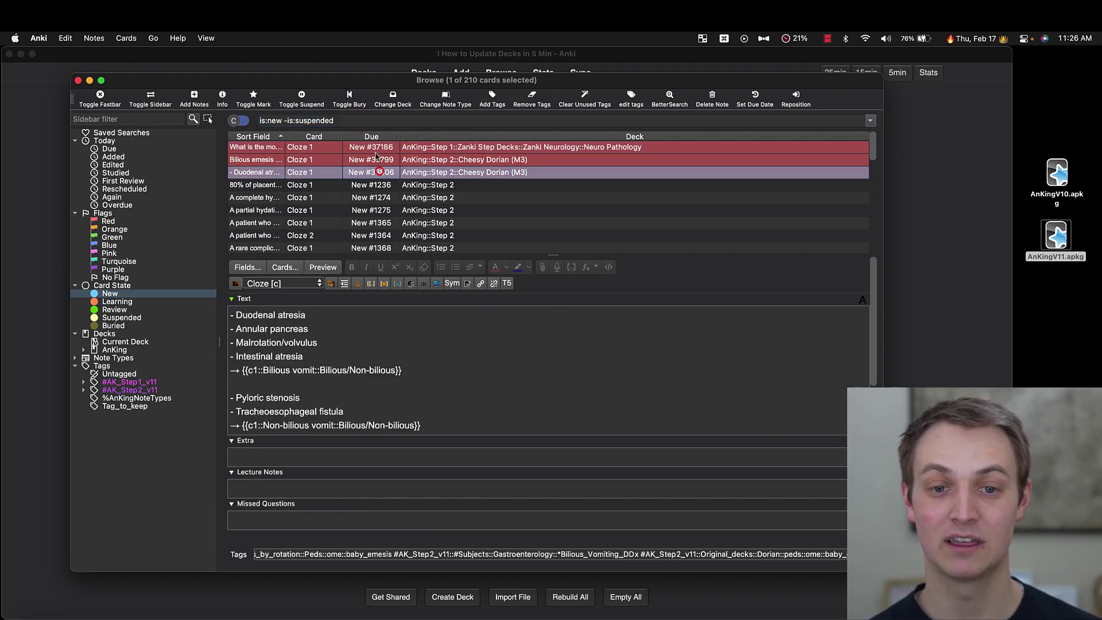
left_click(374, 160)
left_click(375, 172)
left_click(385, 185)
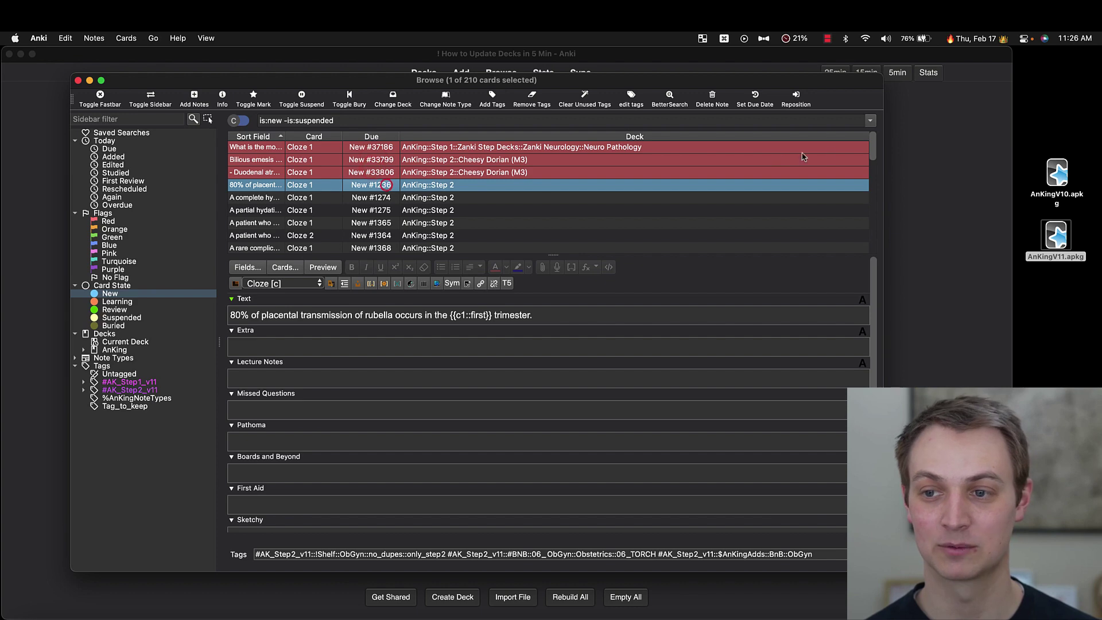
left_click_drag(875, 149, 882, 262)
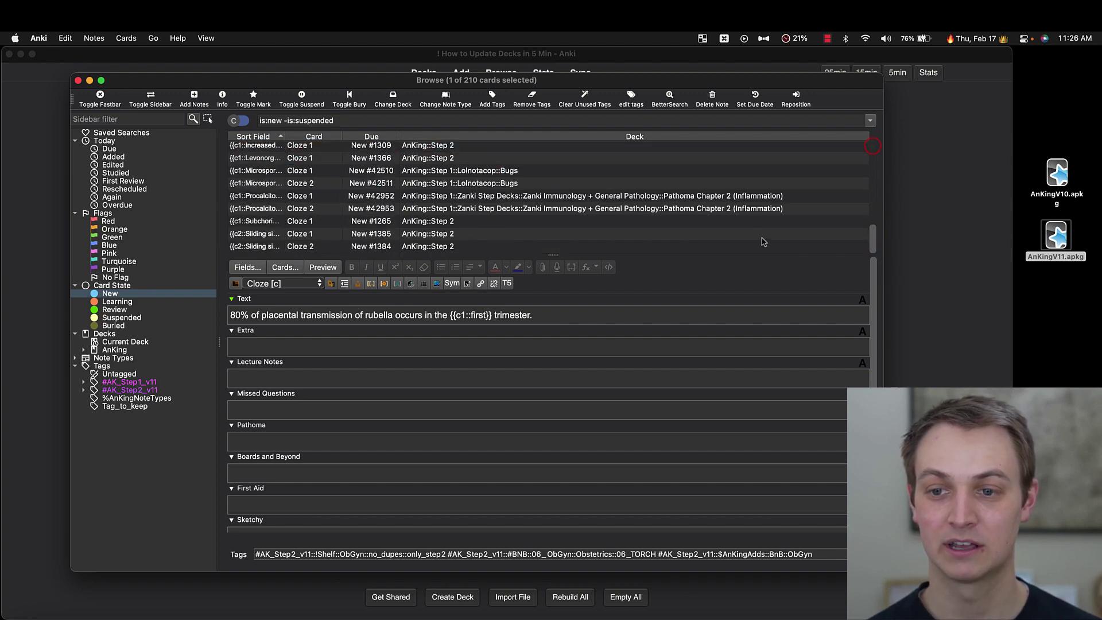
left_click(704, 240, "shift")
left_click(302, 98)
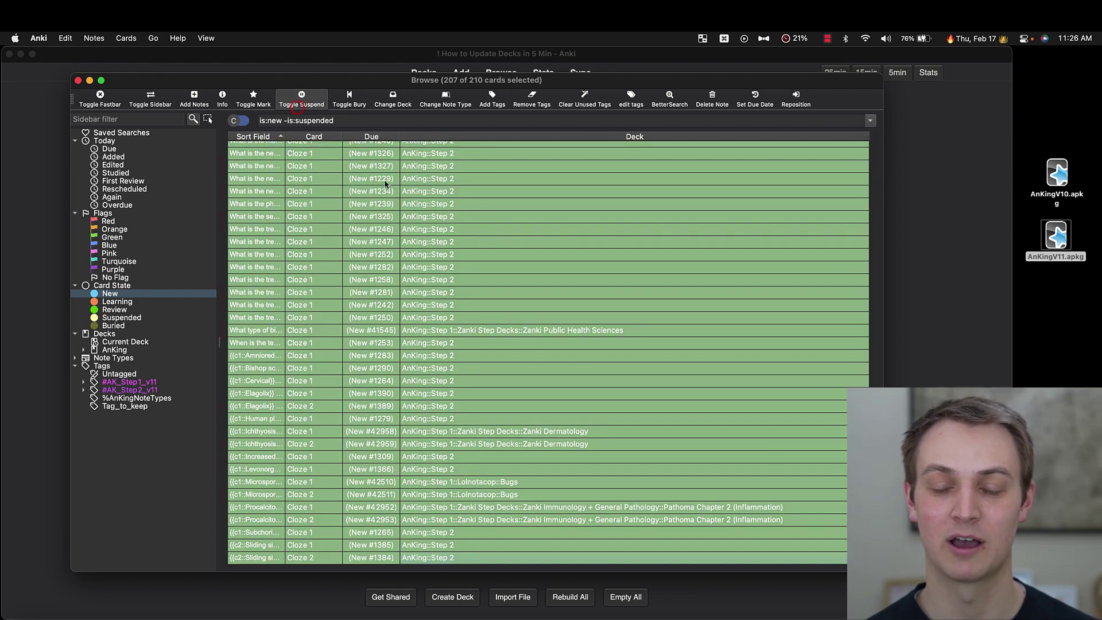
left_click(430, 204)
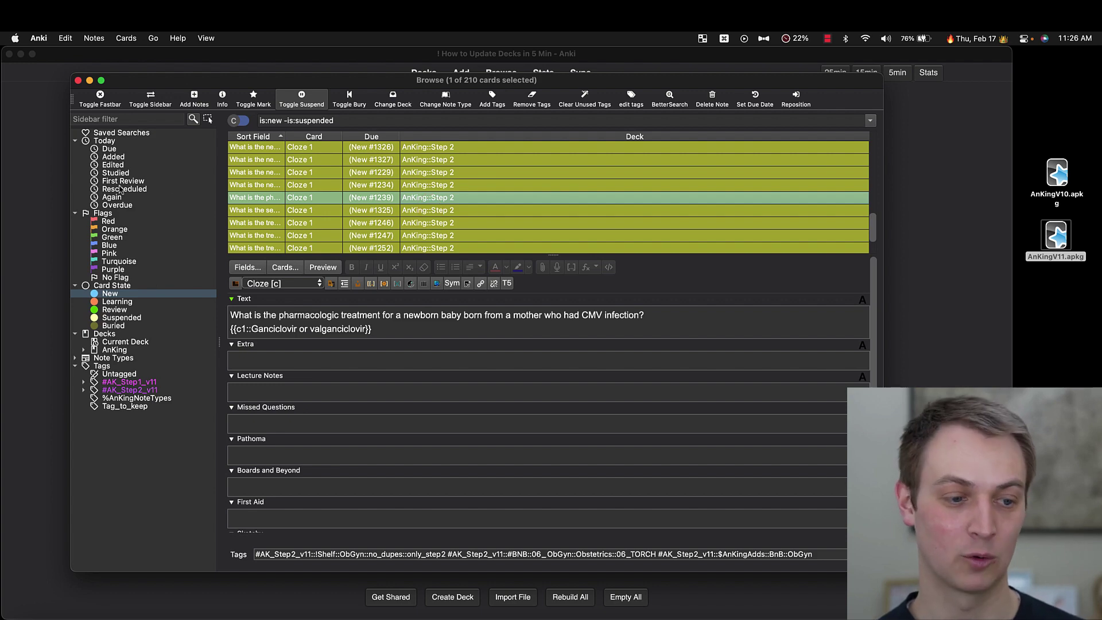
left_click(78, 81)
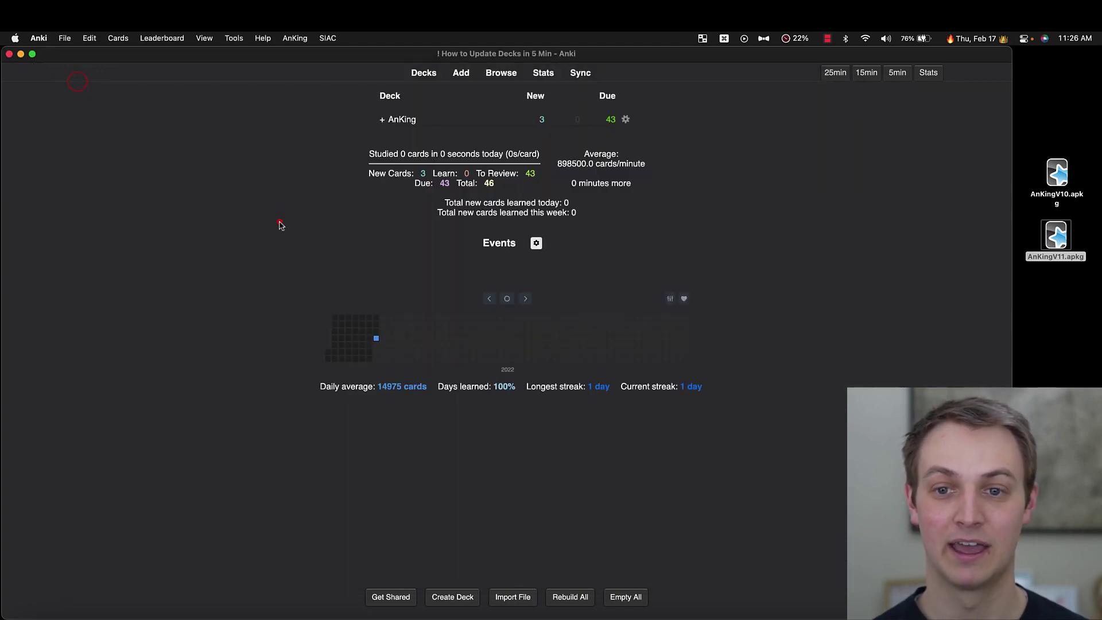